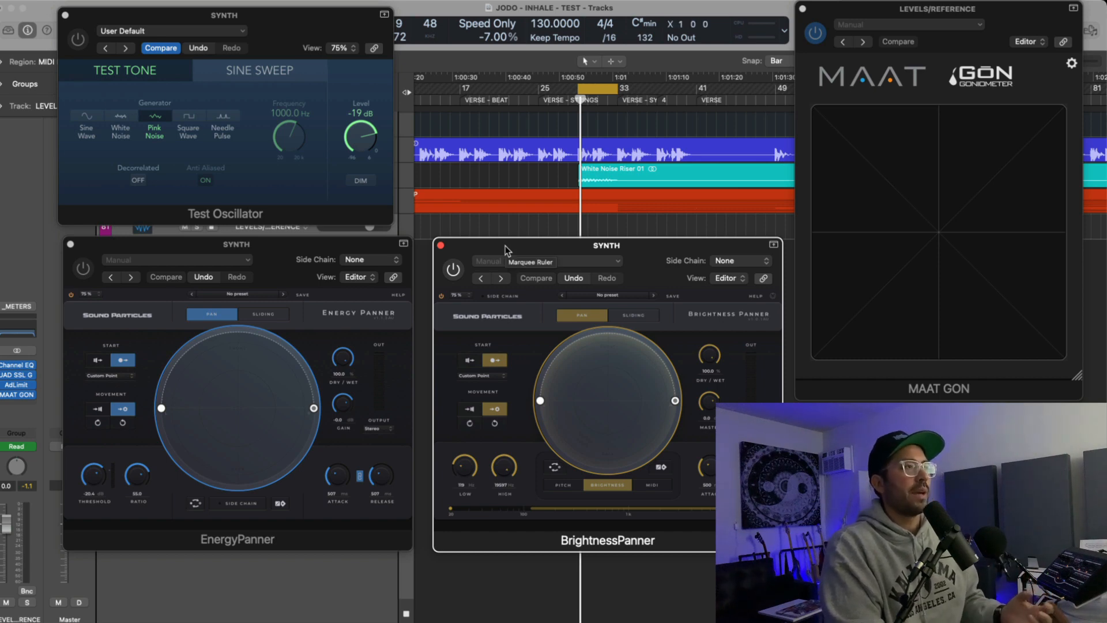
Step: Reposition the BrightnessPanner and MAAT GON windows so all the plug-ins are laid out together
left_click_drag(505, 246, 492, 247)
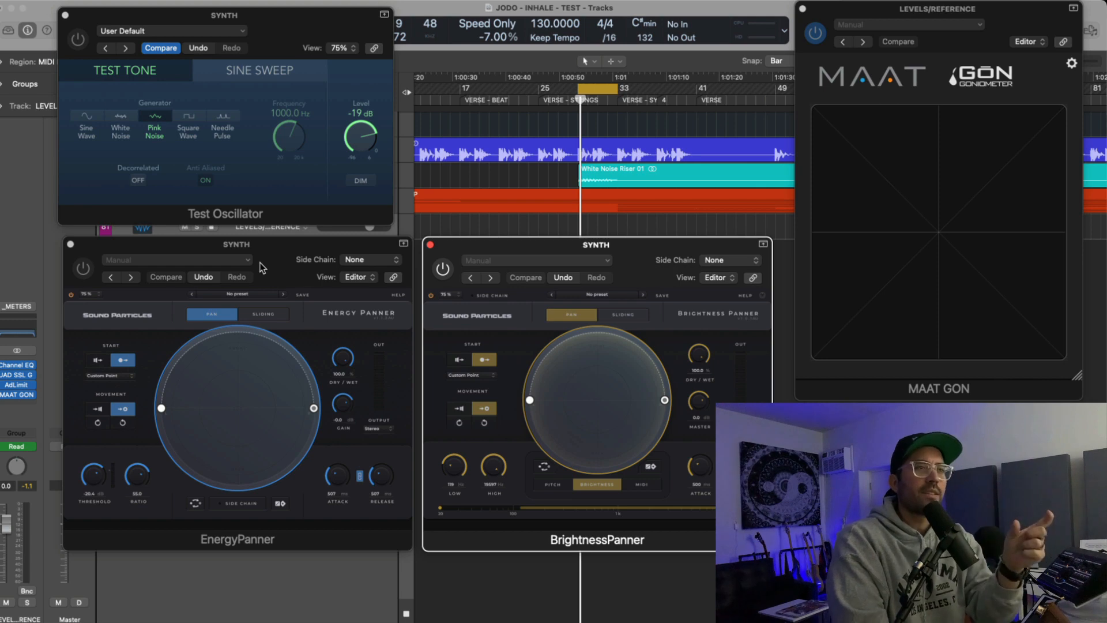
left_click_drag(1010, 23, 1003, 47)
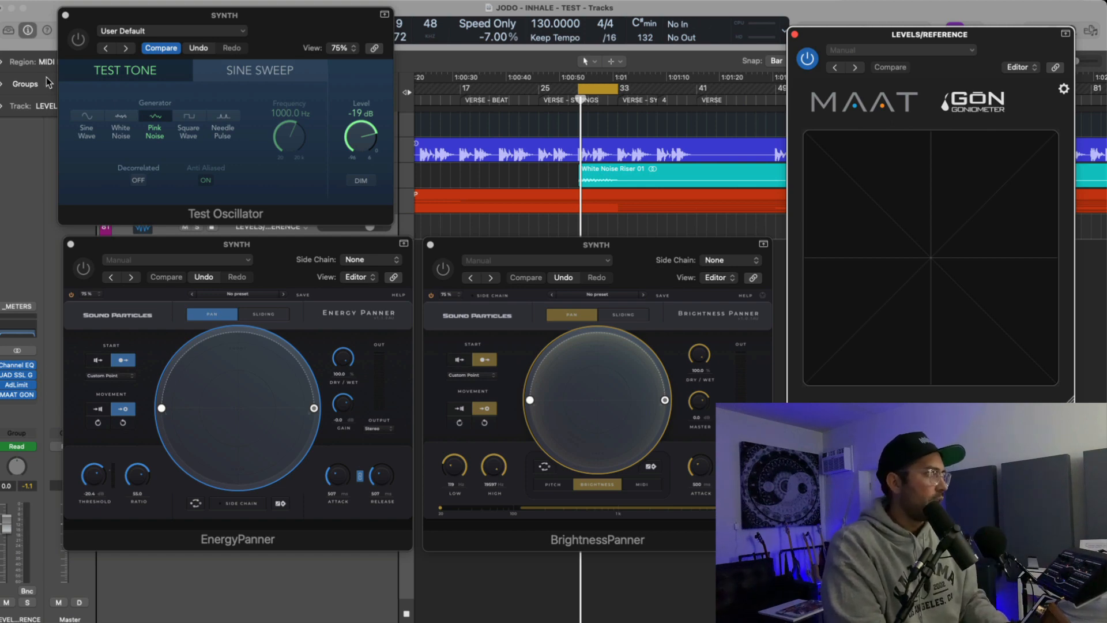
Step: Turn on the Test Oscillator's pink noise and lower its level to -48 dB
left_click_drag(370, 132, 368, 142)
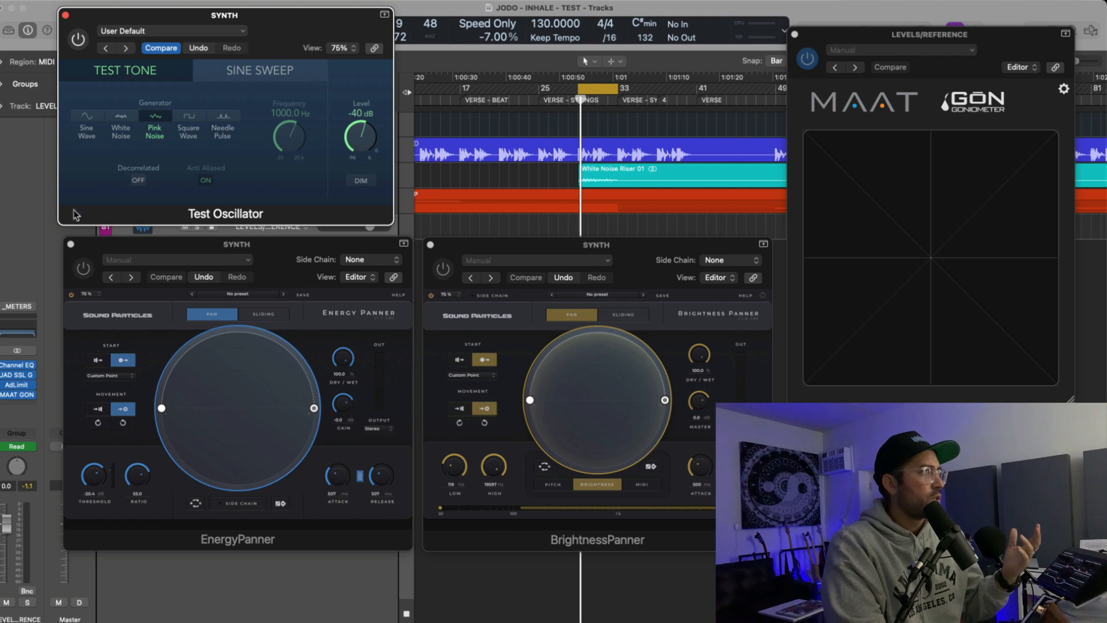
left_click(81, 43)
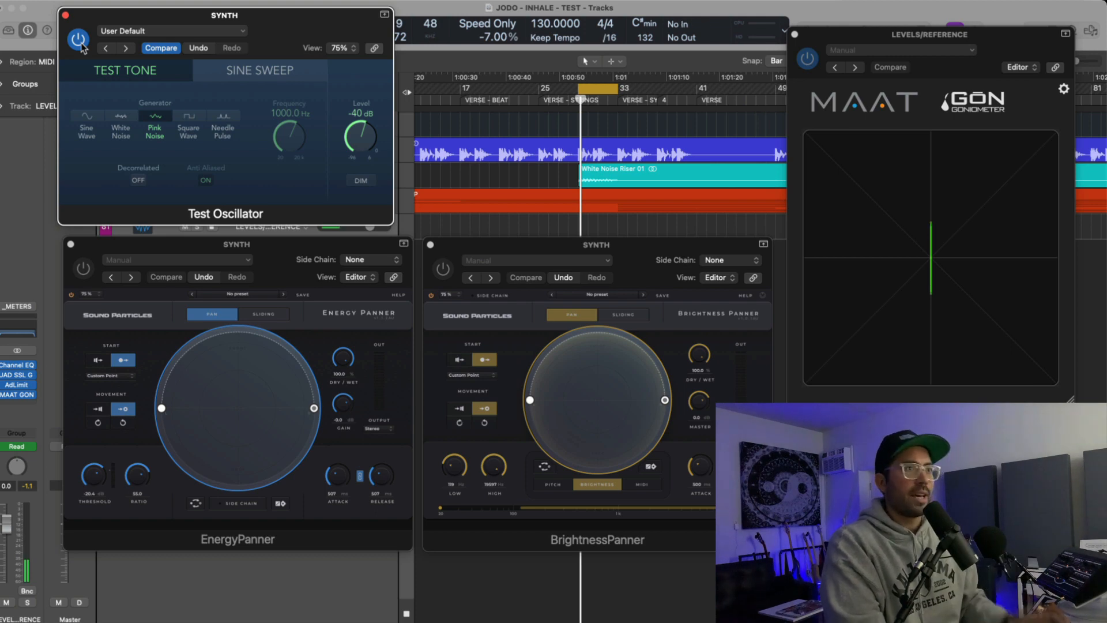
mouse_move(358, 143)
left_mouse_down()
mouse_move(365, 115)
mouse_move(369, 156)
left_mouse_up()
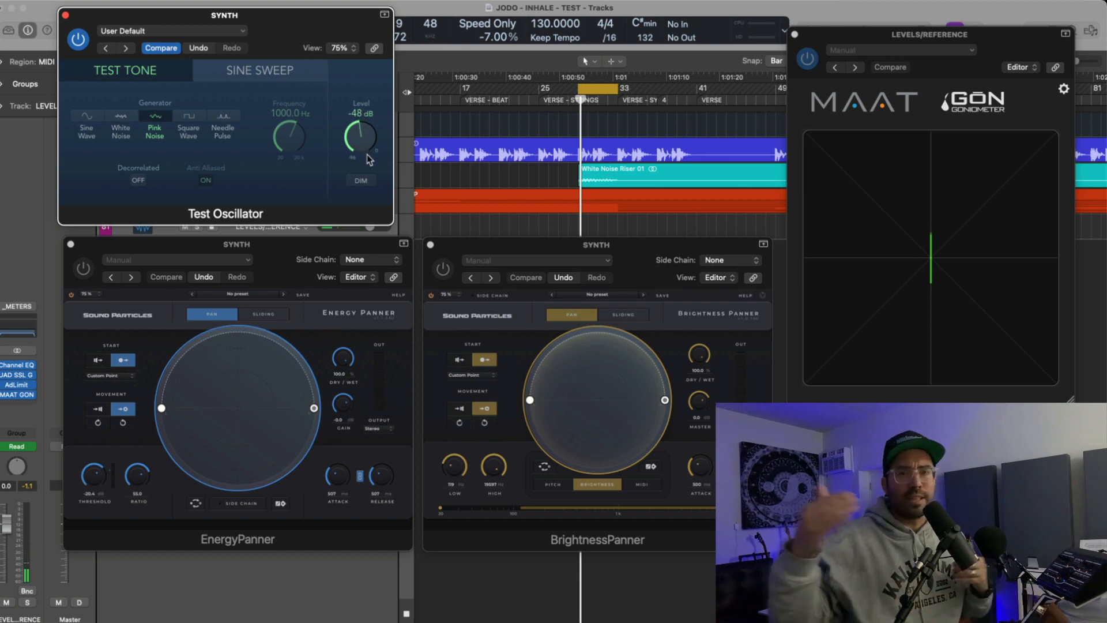
Step: Enable EnergyPanner and sweep the pink noise level up to about -14 dB and back down to -32 dB
left_click(85, 268)
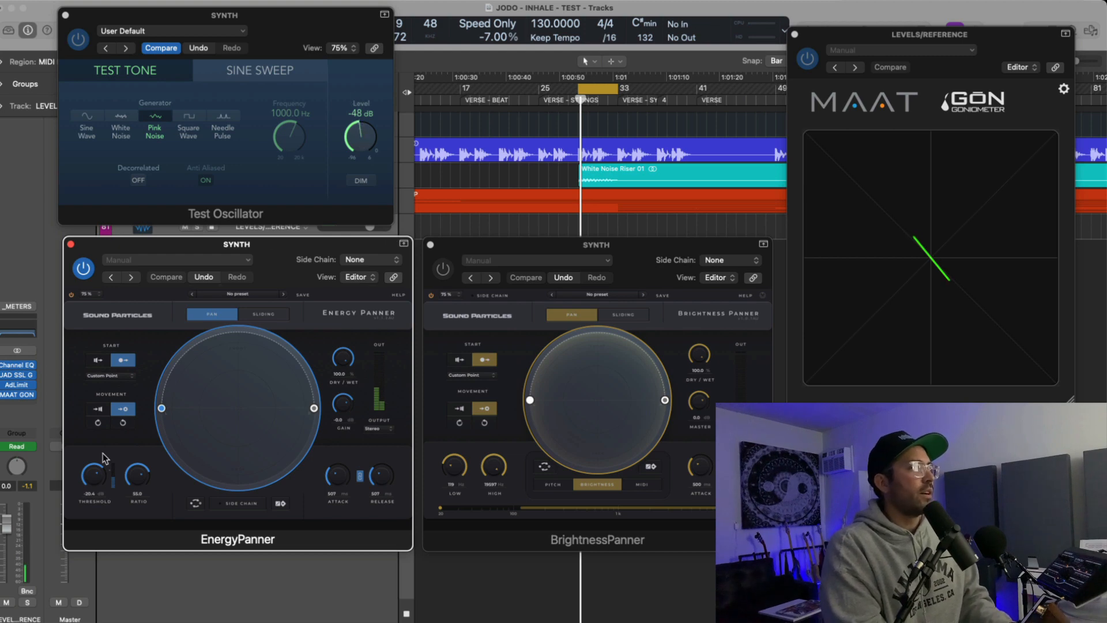
left_click(364, 144)
mouse_move(365, 144)
left_mouse_down()
mouse_move(392, 64)
mouse_move(366, 178)
left_mouse_up()
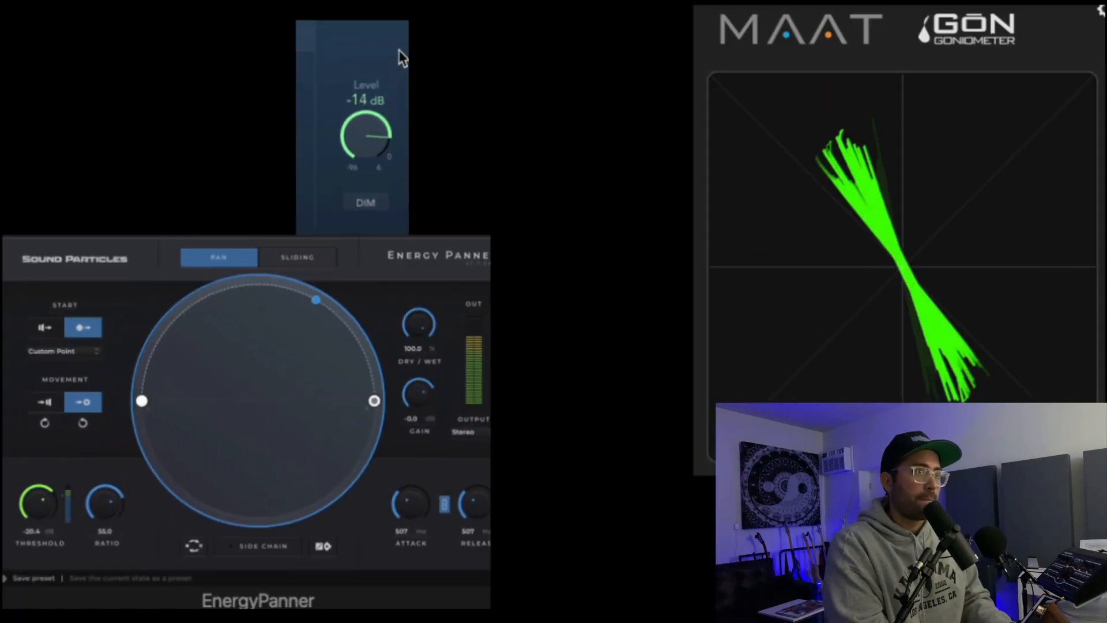
mouse_move(395, 108)
left_mouse_down()
mouse_move(398, 155)
mouse_move(401, 121)
left_mouse_up()
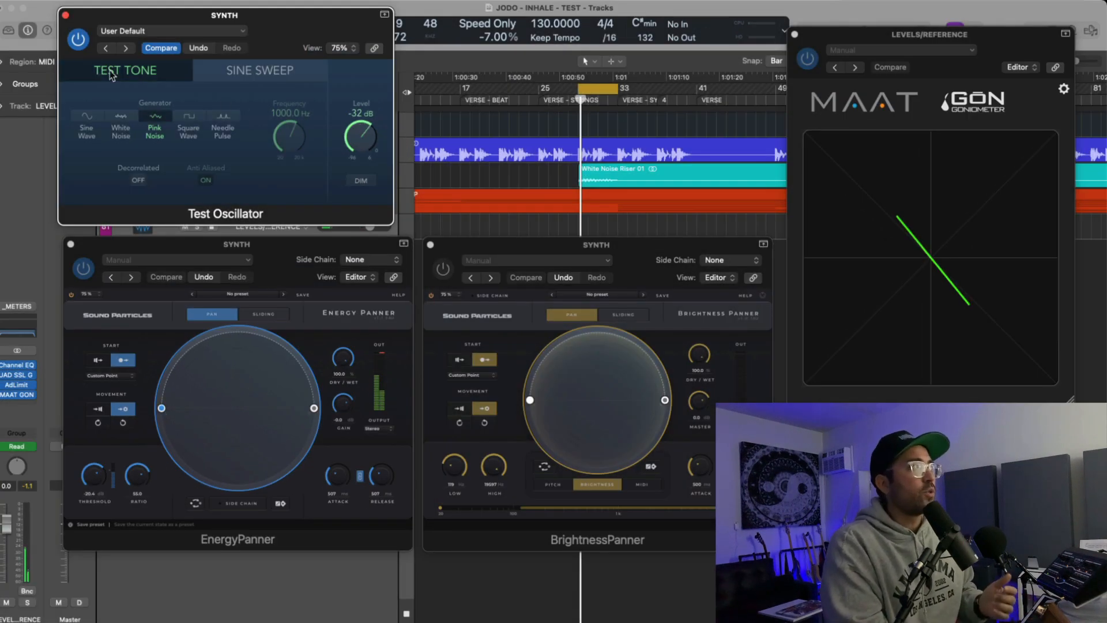
Step: Mute the Master channel and switch EnergyPanner to Sliding mode
left_click(58, 602)
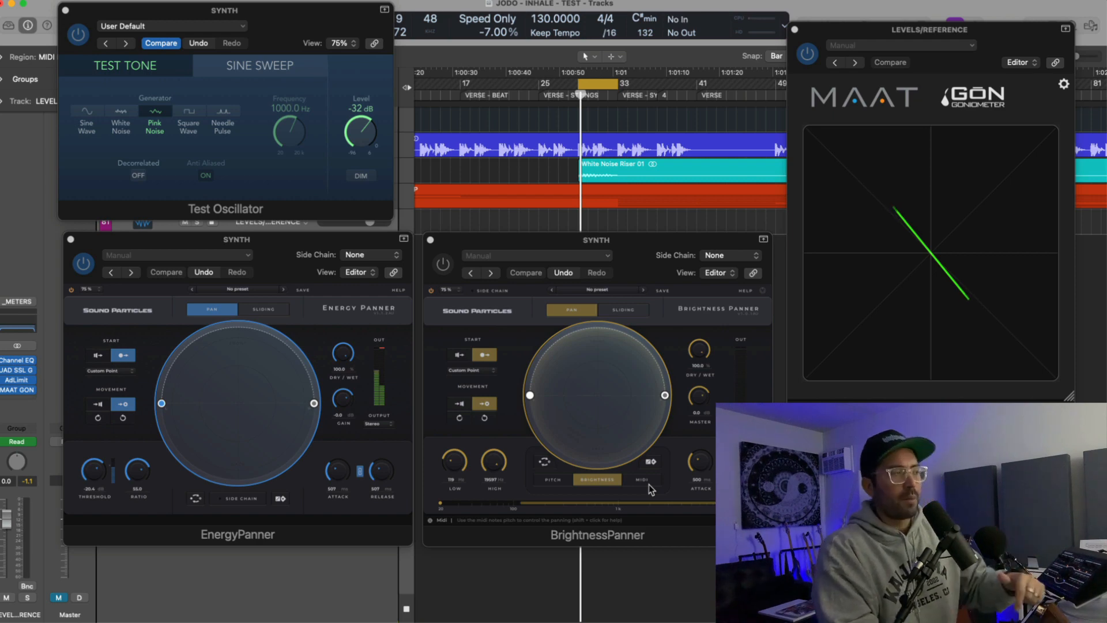
left_click(282, 244)
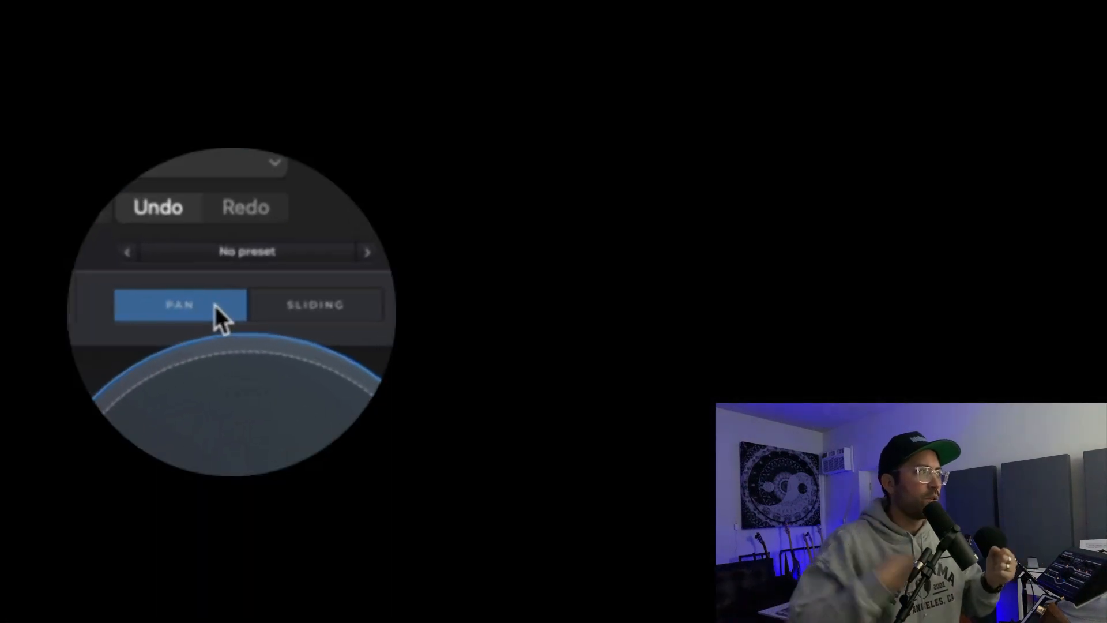
left_click(306, 304)
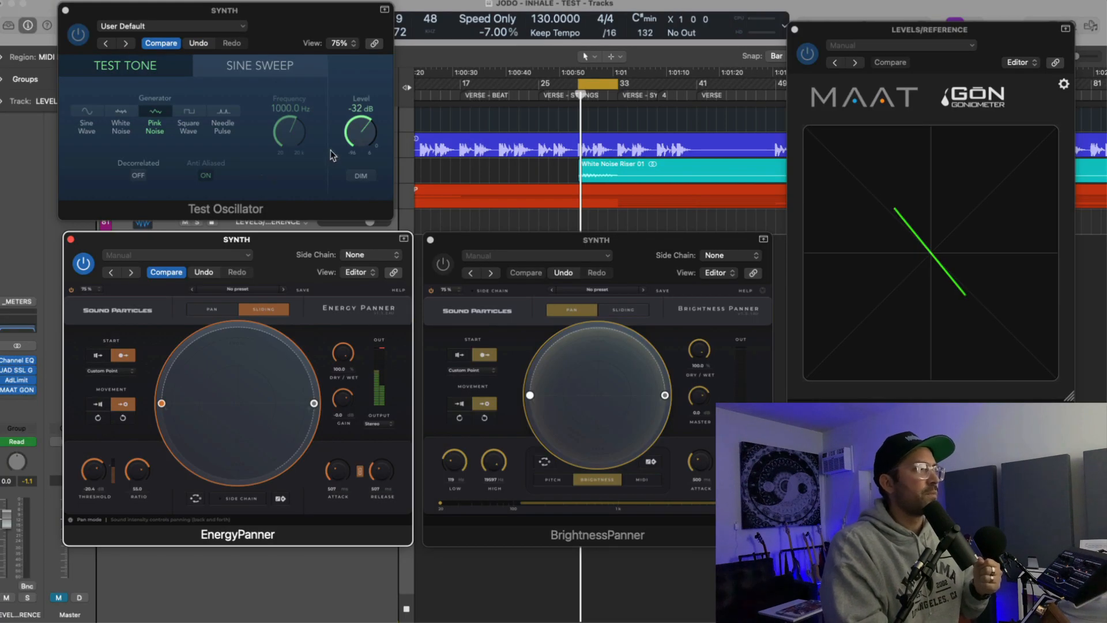
Step: Raise the pink noise level to -12 dB and vary it to drive the sliding motion, ending at -10 dB
mouse_move(361, 140)
left_mouse_down()
mouse_move(371, 111)
mouse_move(375, 134)
mouse_move(379, 105)
left_mouse_up()
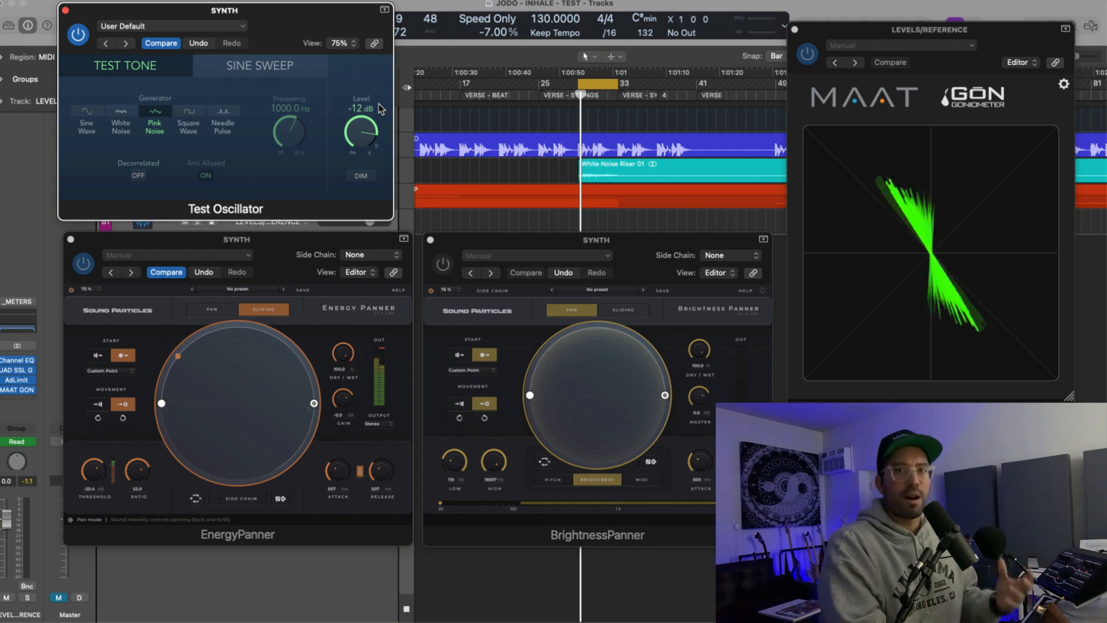
mouse_move(380, 108)
left_mouse_down()
mouse_move(368, 144)
mouse_move(368, 114)
mouse_move(369, 125)
left_mouse_up()
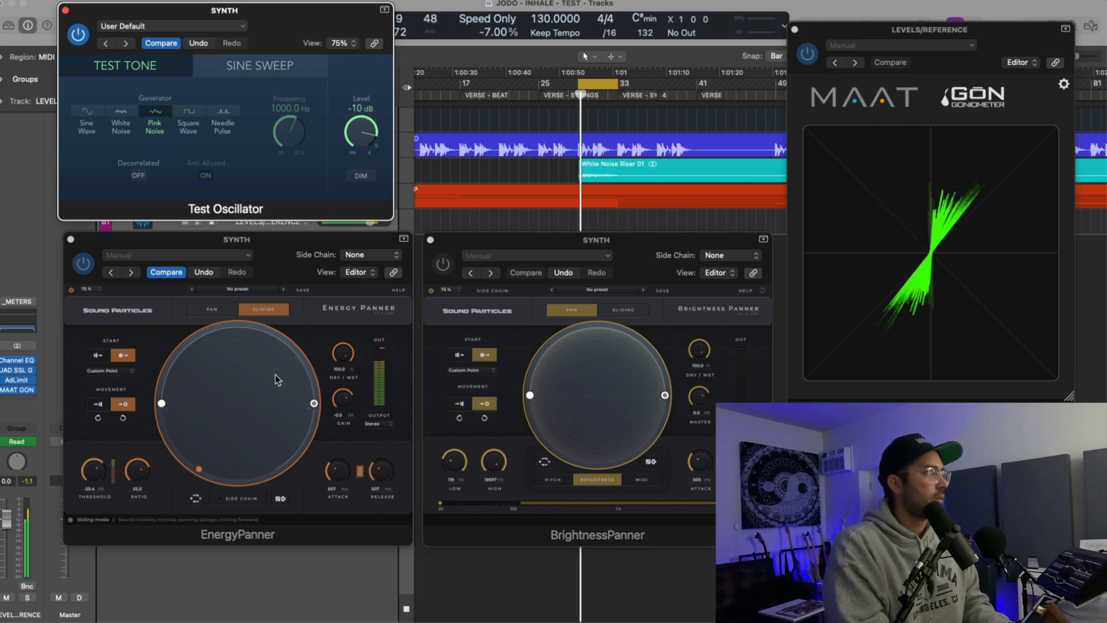
Step: Bypass the Test Oscillator and EnergyPanner, and enable BrightnessPanner
left_click(79, 34)
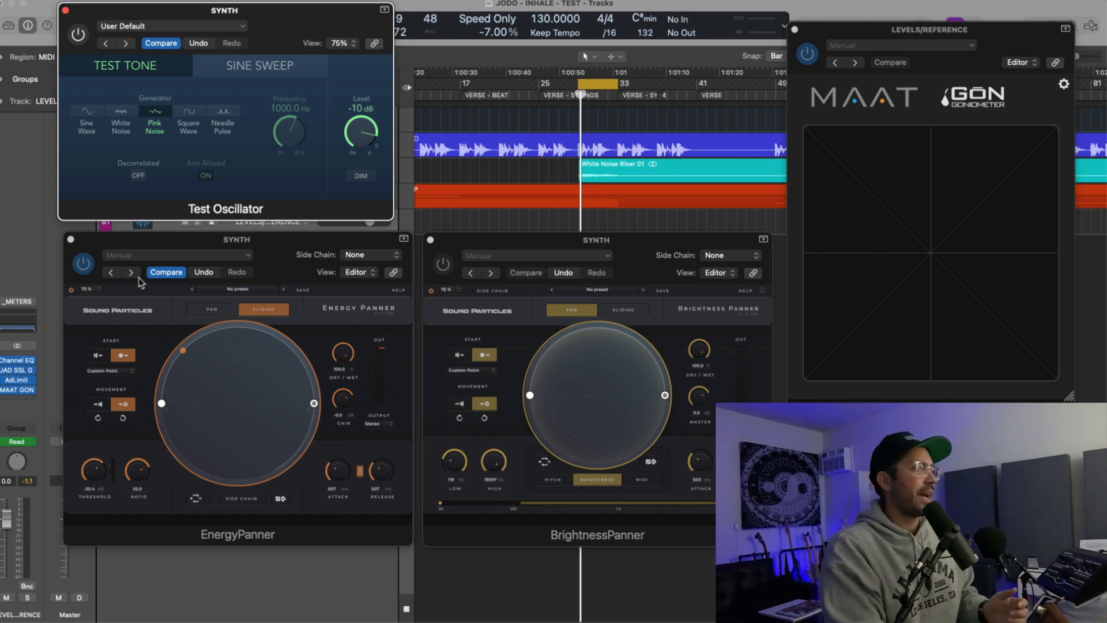
left_click(84, 265)
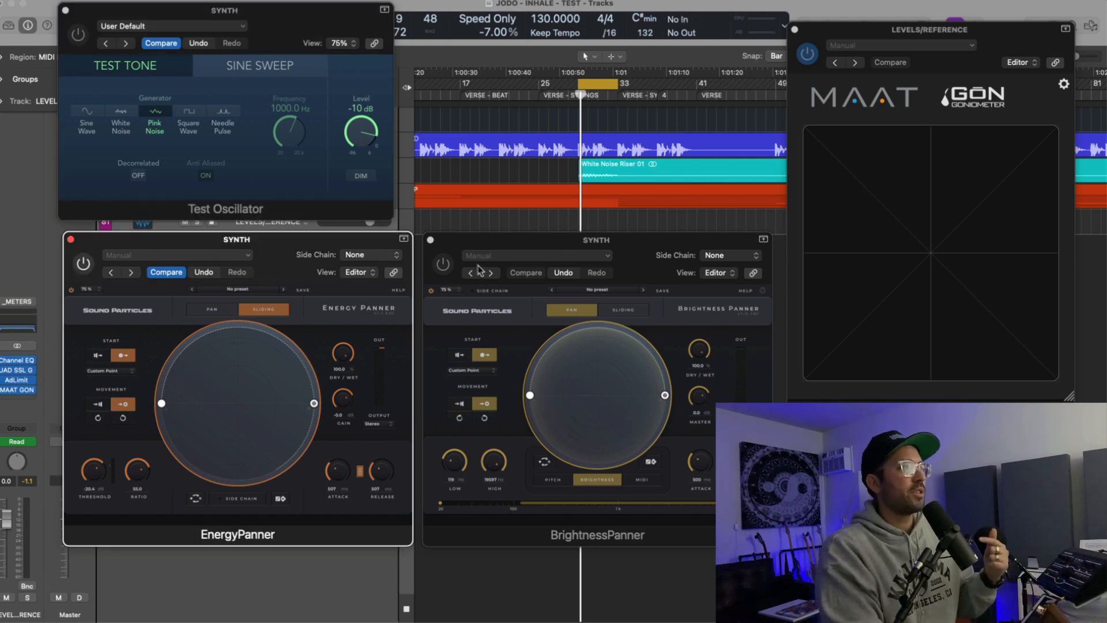
left_click(462, 252)
left_click(442, 264)
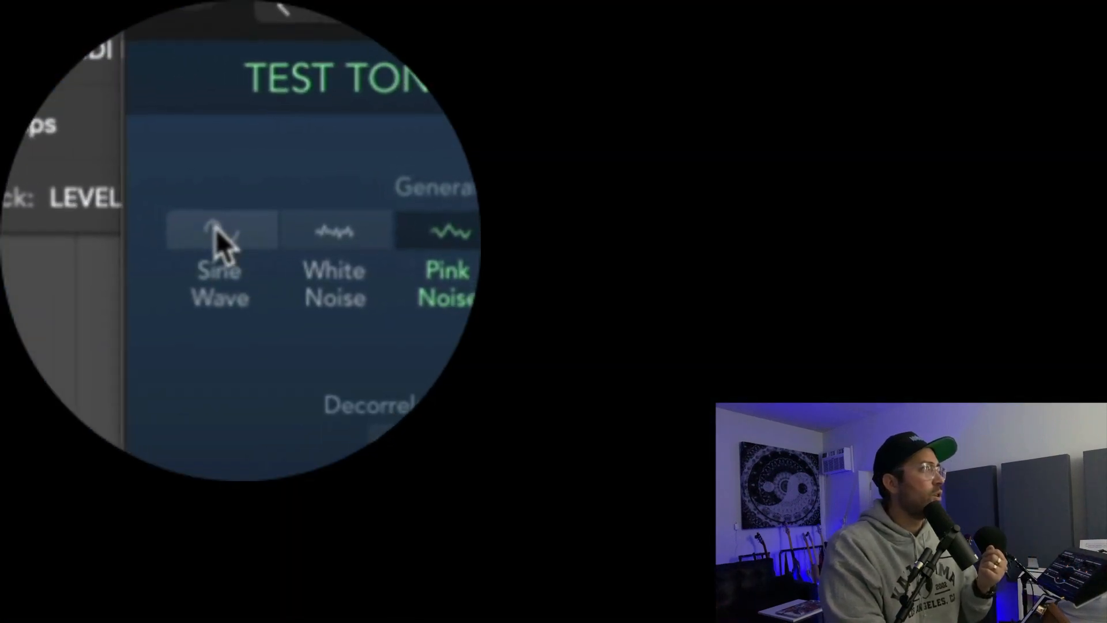
Step: Run a Test Oscillator sine wave through BrightnessPanner, sweep its frequency down to 88 Hz and back to 105 Hz, and switch the oscillator off
left_click(87, 112)
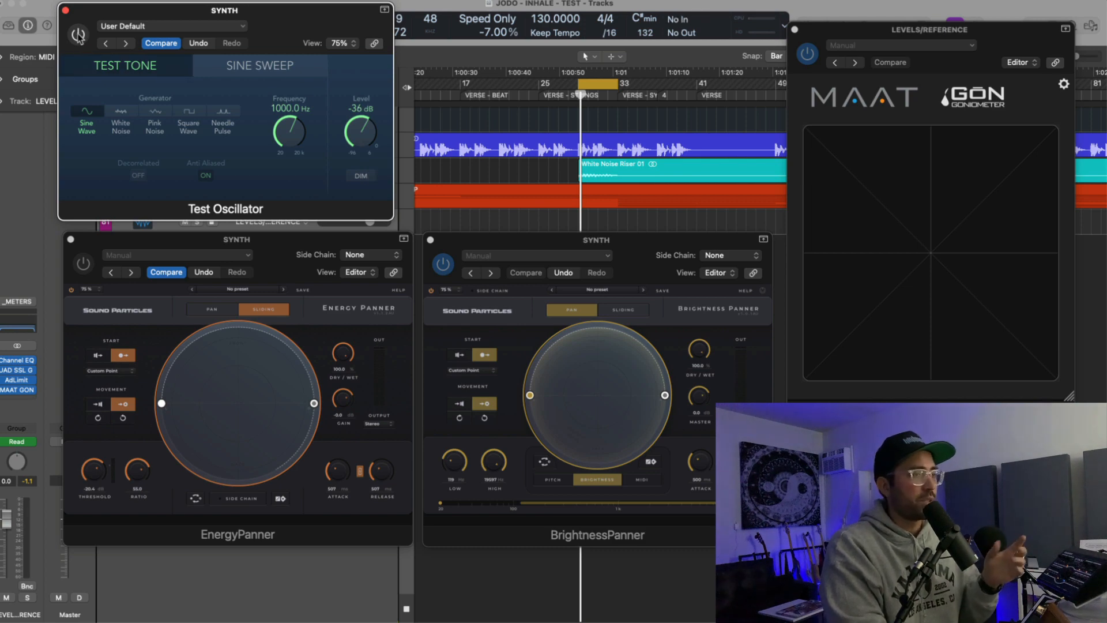
left_click(78, 35)
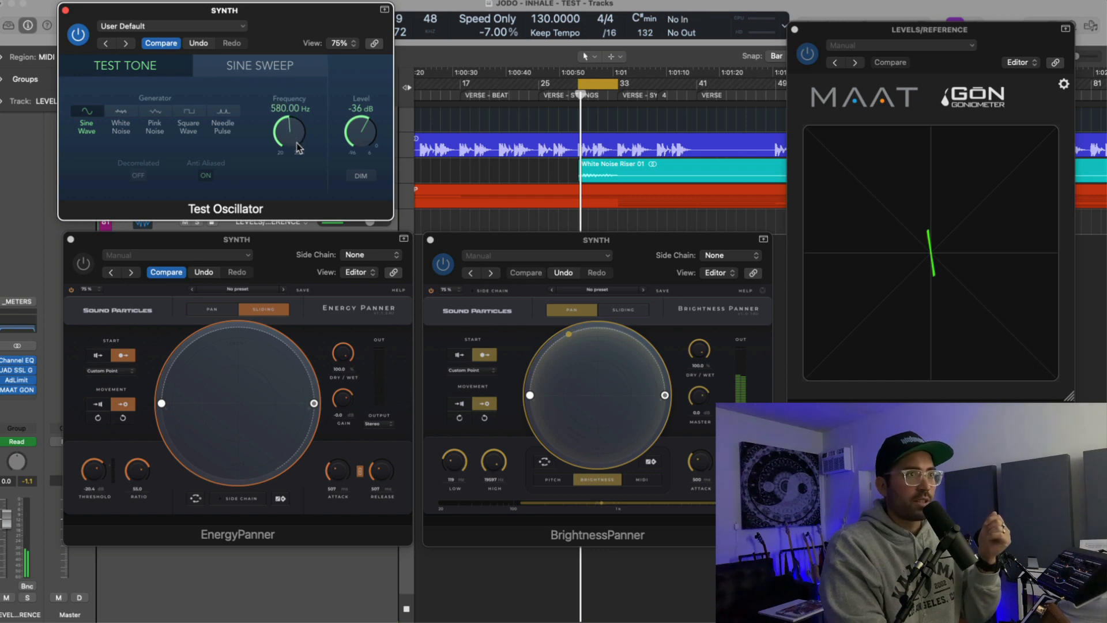
left_click_drag(299, 148, 308, 194)
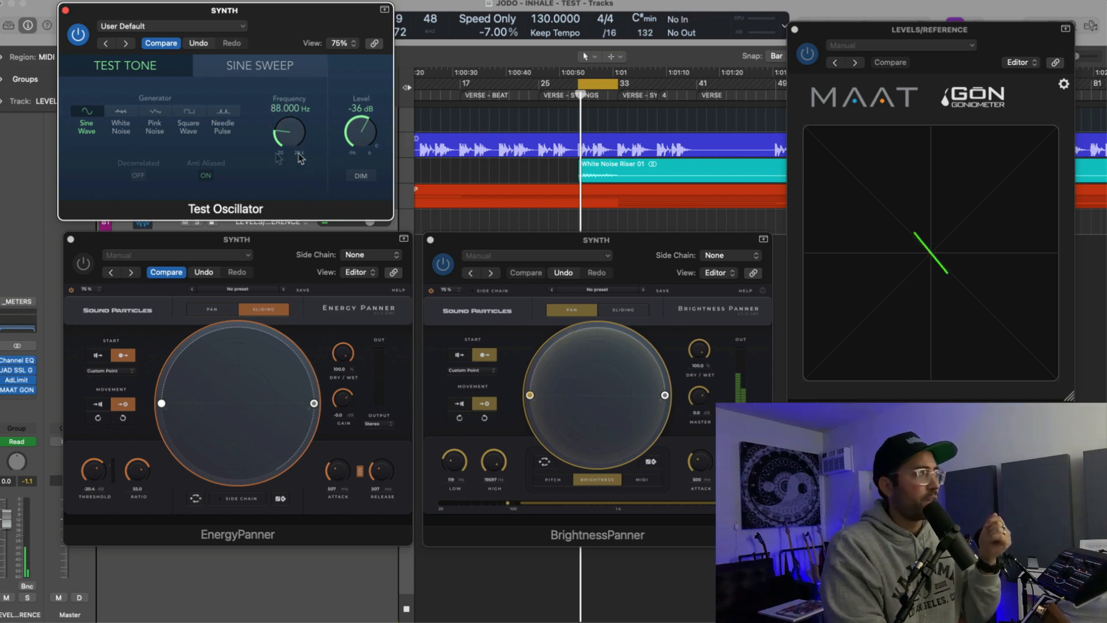
mouse_move(301, 134)
left_mouse_down()
mouse_move(309, 27)
mouse_move(196, 6)
mouse_move(79, 45)
mouse_move(84, 138)
left_mouse_up()
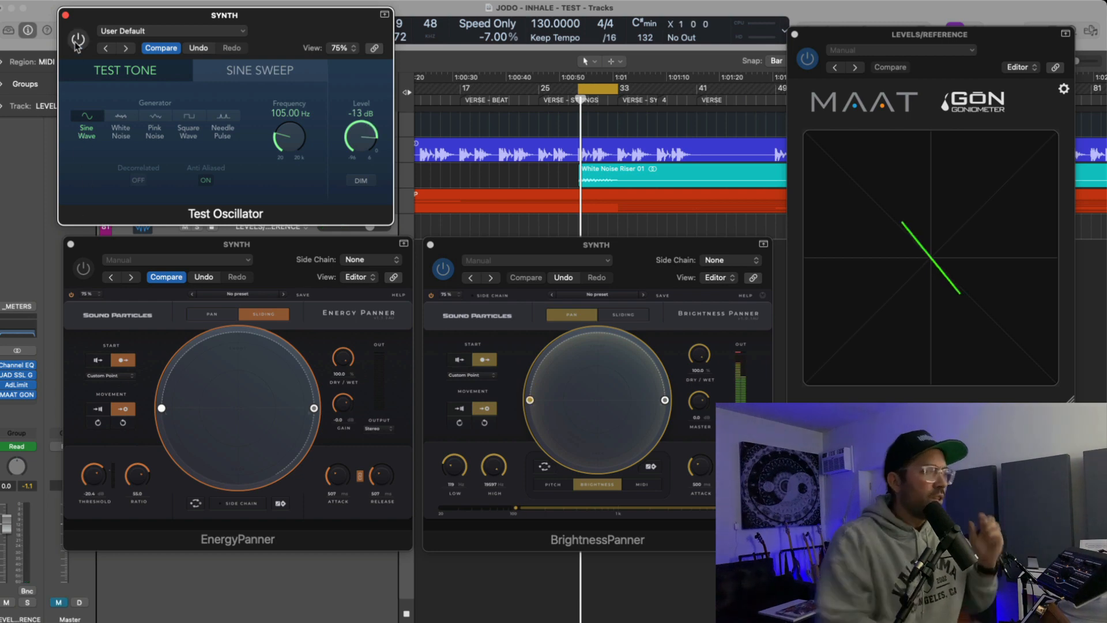
left_click(77, 42)
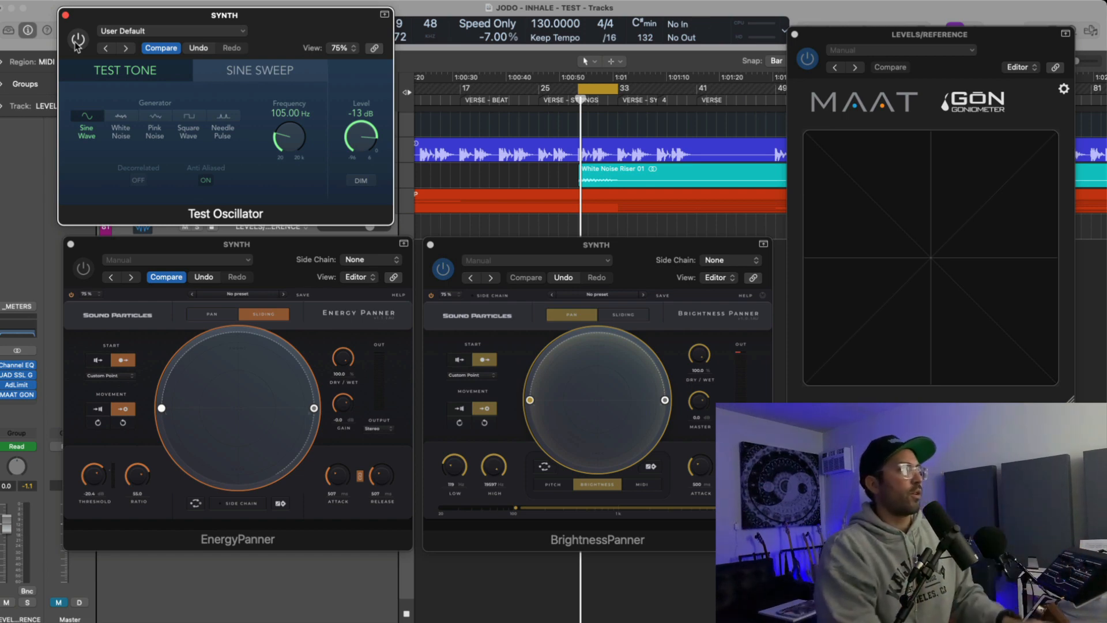
Step: Close the Test Oscillator and BrightnessPanner windows, and enlarge EnergyPanner to 150% beside the goniometer
left_click(65, 15)
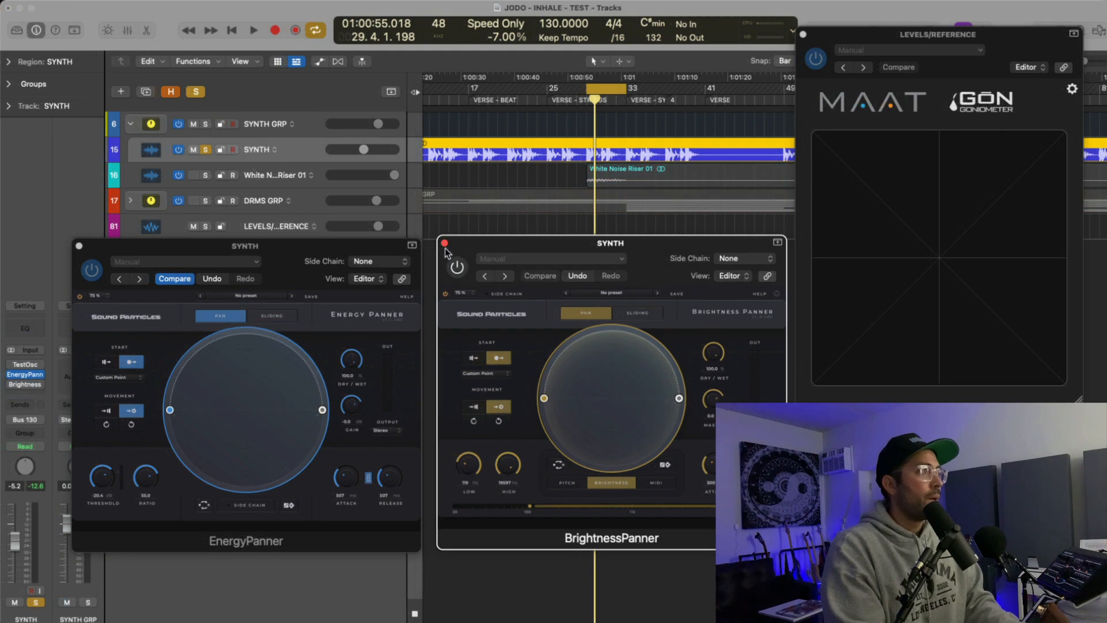
left_click(445, 244)
left_click_drag(328, 246, 498, 177)
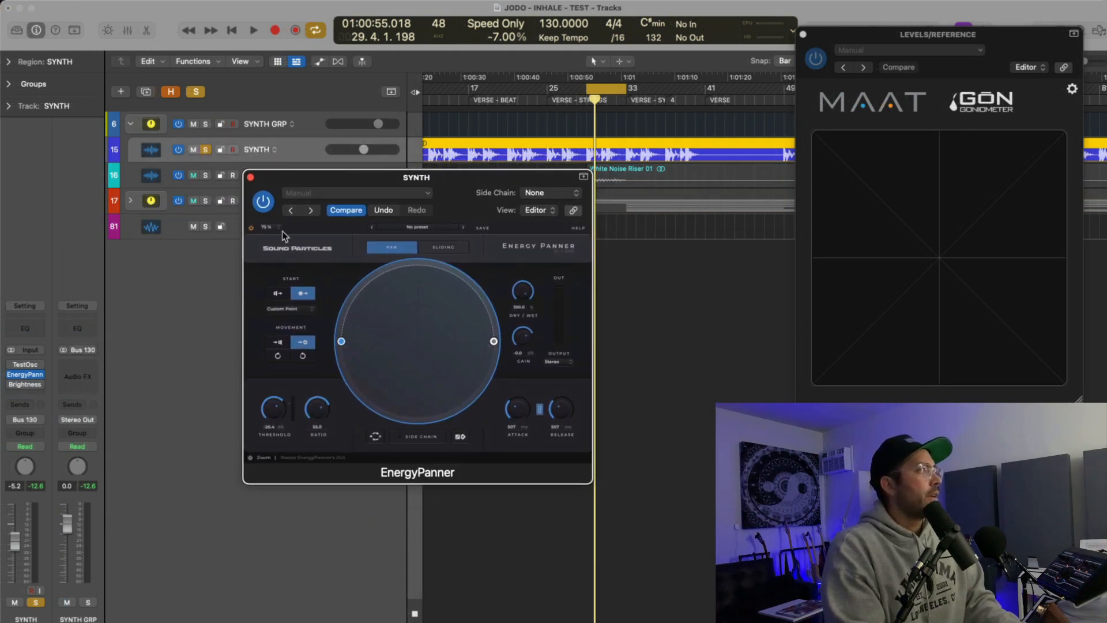
left_click(276, 228)
left_click(274, 268)
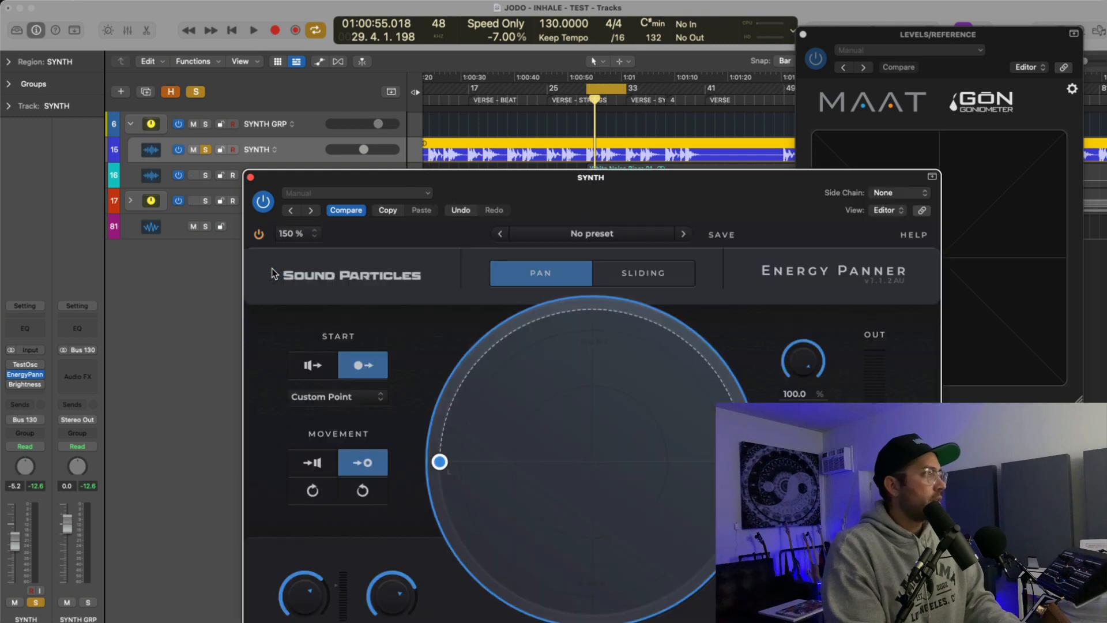
left_click_drag(388, 187, 244, 43)
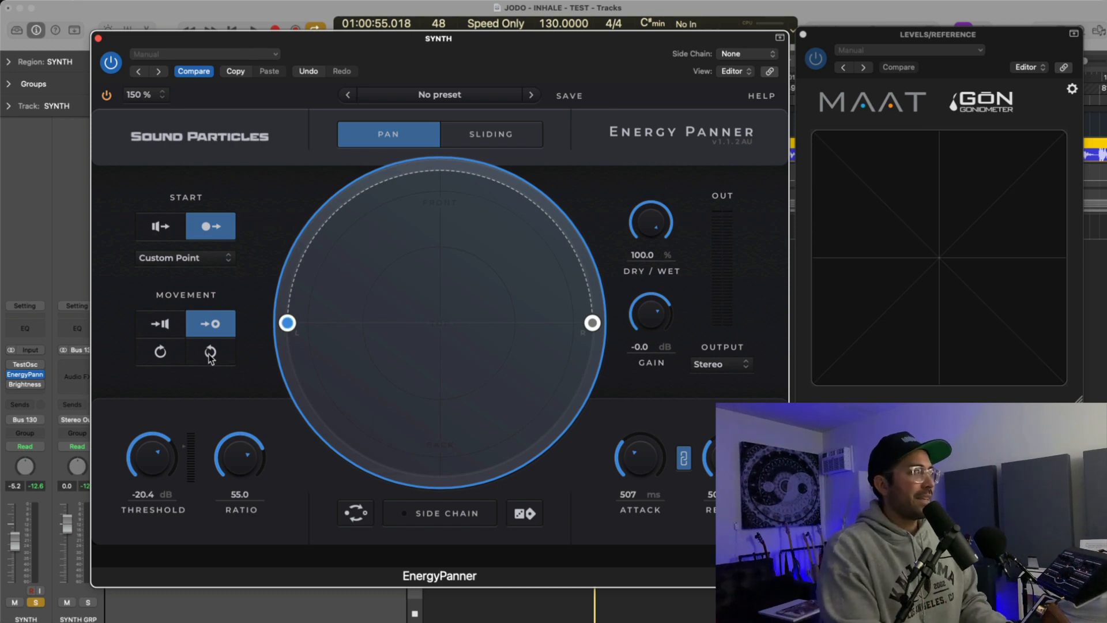
Step: Bypass EnergyPanner on the SYNTH track and play the section to audition the dry sound
left_click(11, 375)
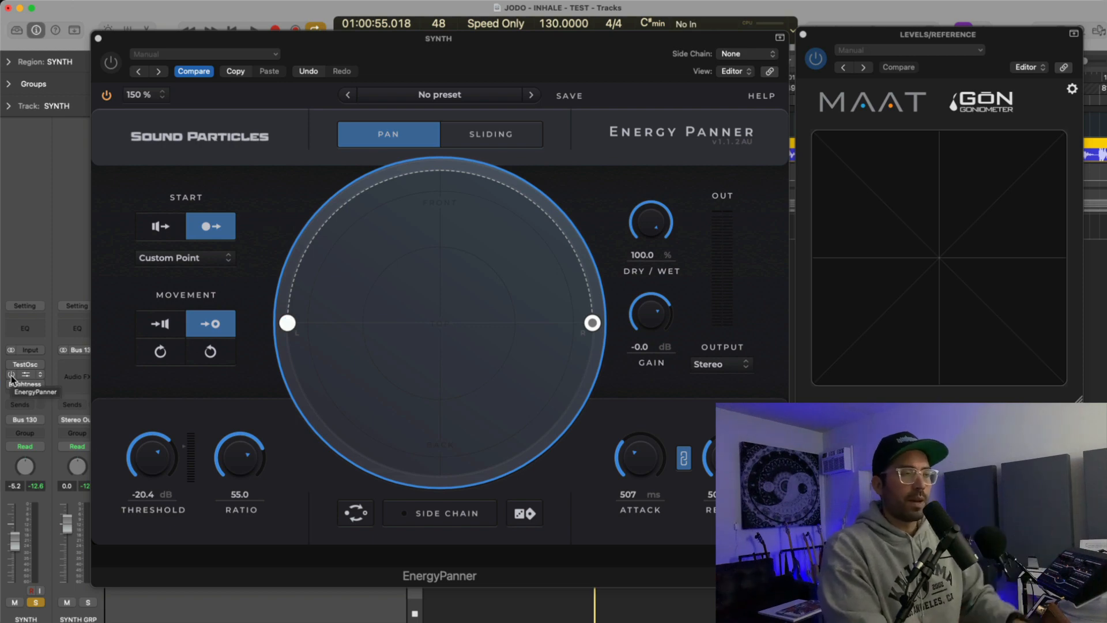
key("space")
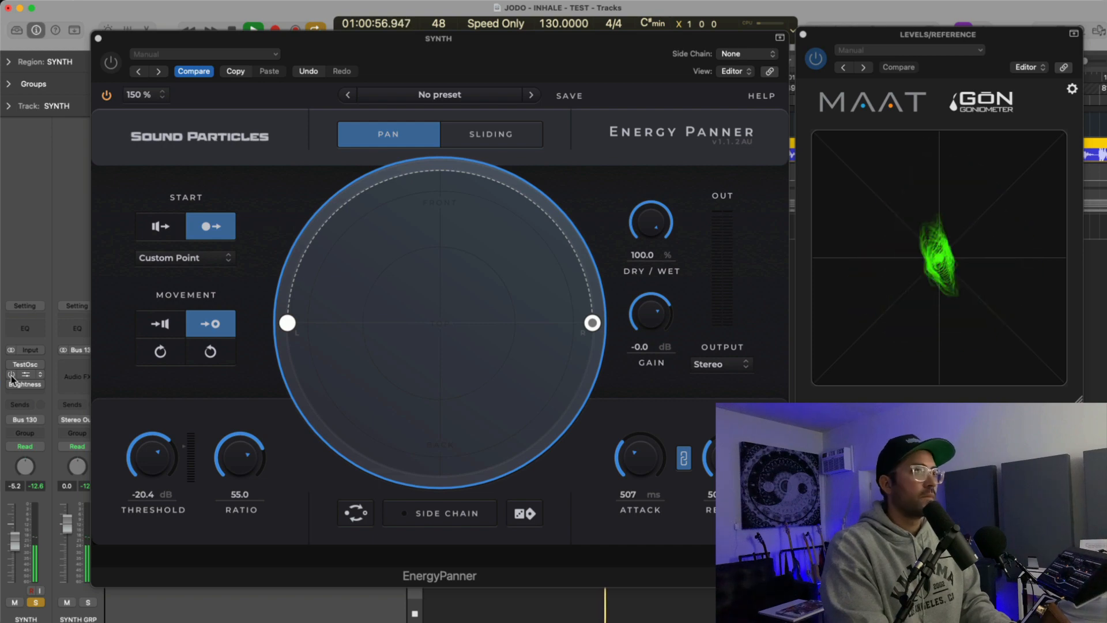
key("space")
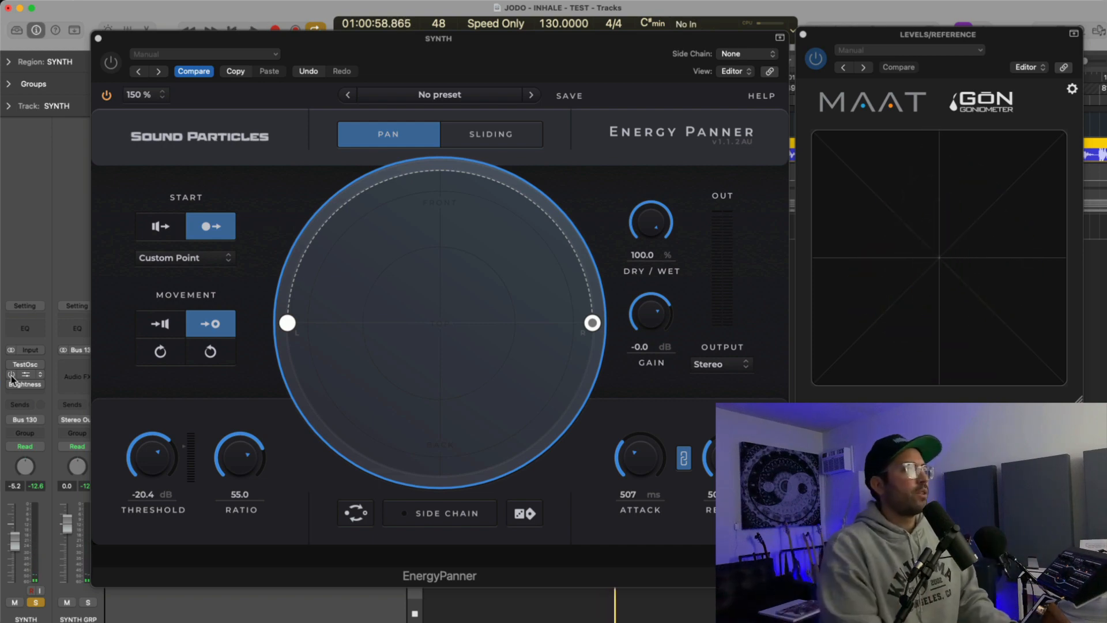
Step: Re-enable EnergyPanner and compare its Sliding mode with Pan mode, leaving it in Pan mode
left_click(112, 65)
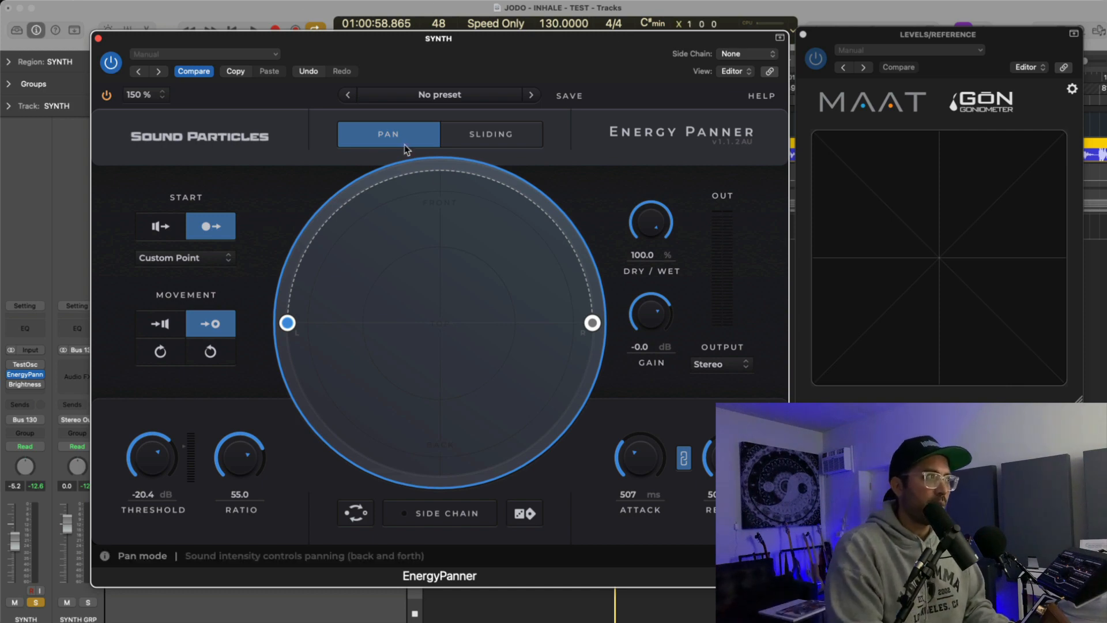
left_click(483, 132)
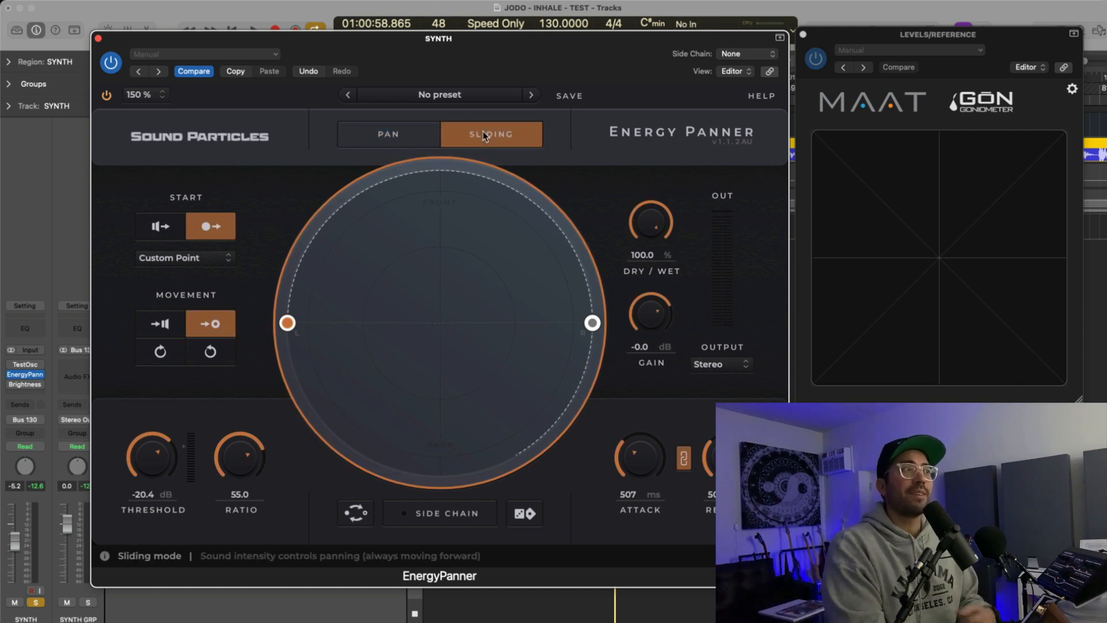
left_click(397, 137)
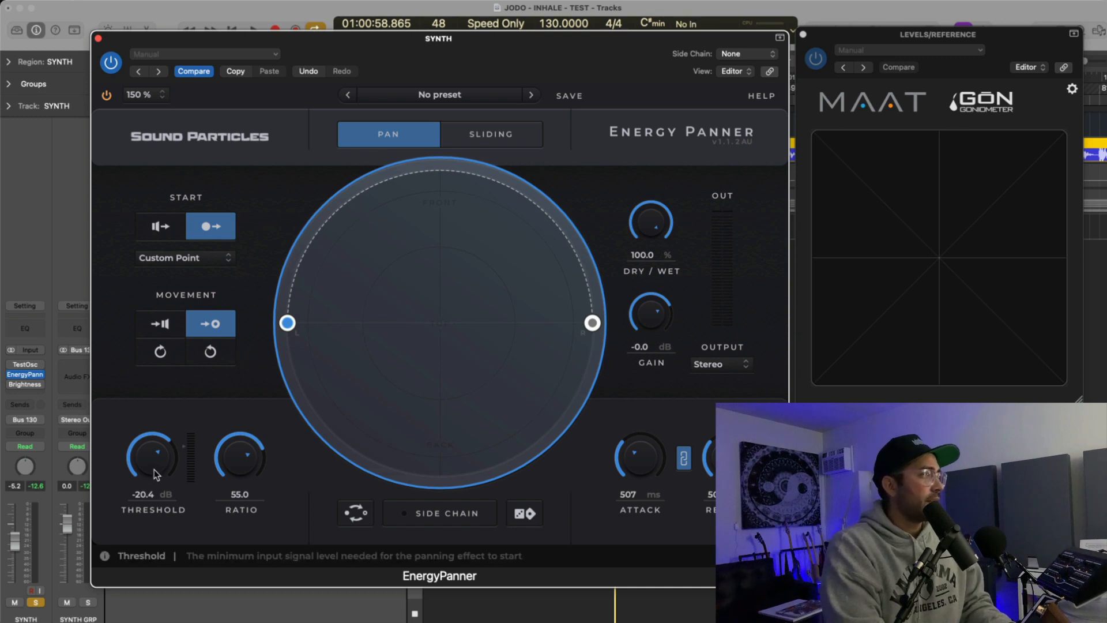
Step: Audition the synth with EnergyPanner's threshold at 0.0 dB, and lower the threshold to -11.1 dB
left_click_drag(155, 462, 160, 369)
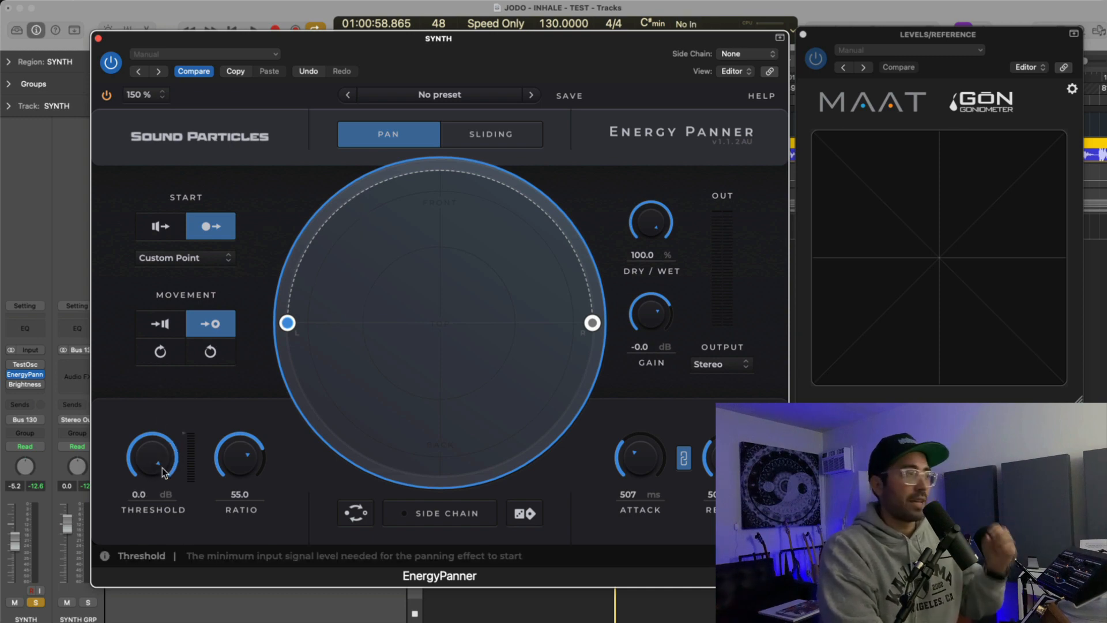
key("space")
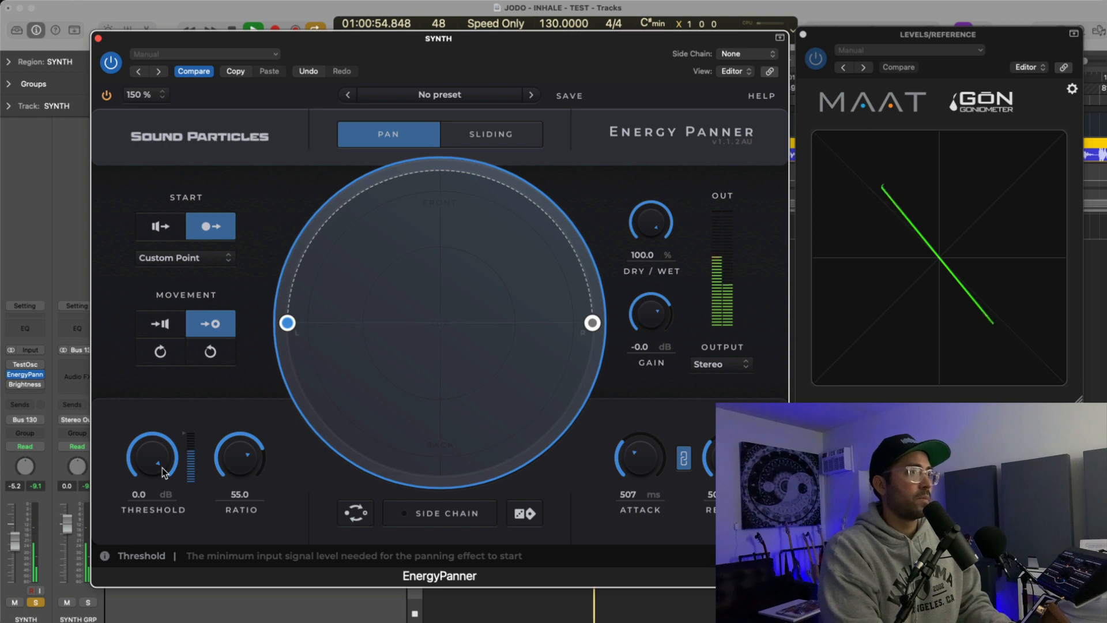
key("space")
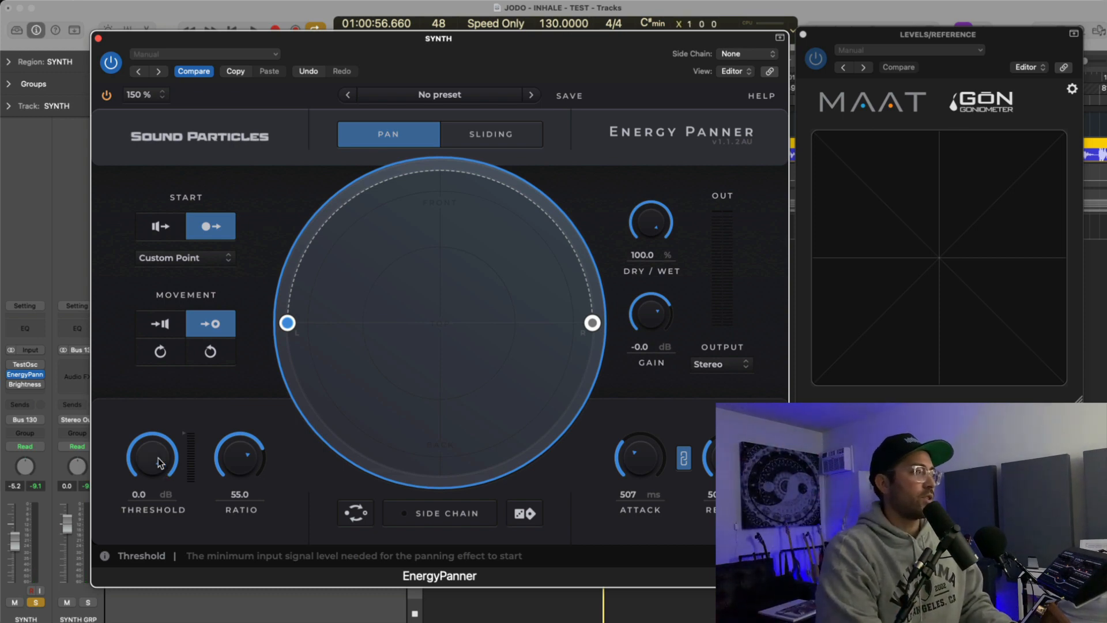
left_click_drag(165, 476, 172, 494)
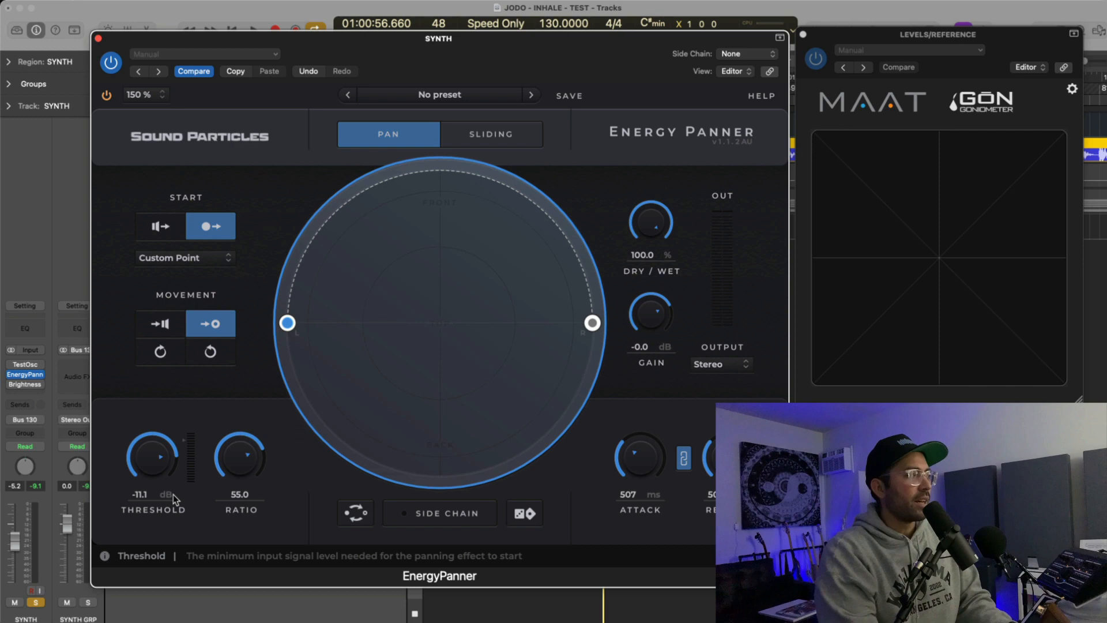
Step: Play the synth section while lowering EnergyPanner's threshold to -13.8 dB, and stop playback
key("space")
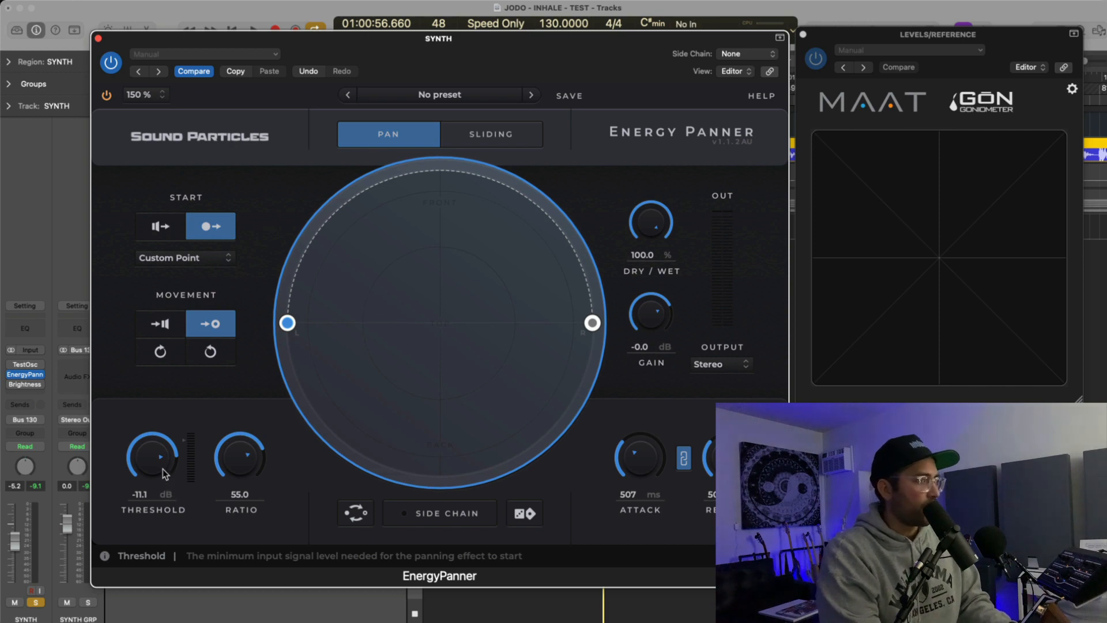
mouse_move(156, 470)
left_mouse_down()
mouse_move(168, 507)
mouse_move(170, 481)
left_mouse_up()
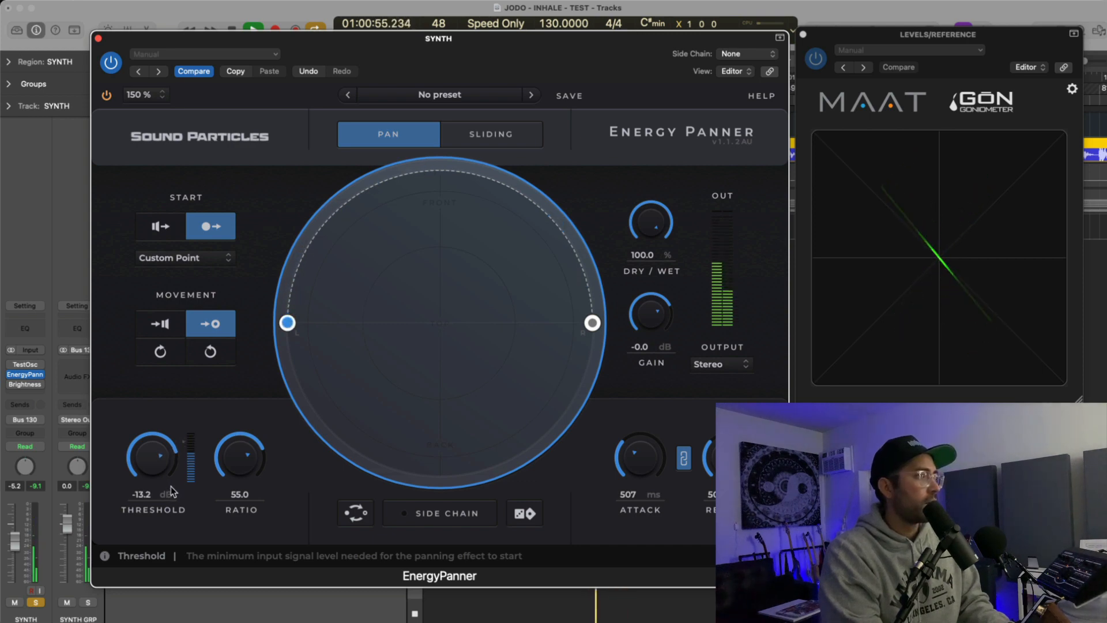
left_click_drag(170, 490, 171, 492)
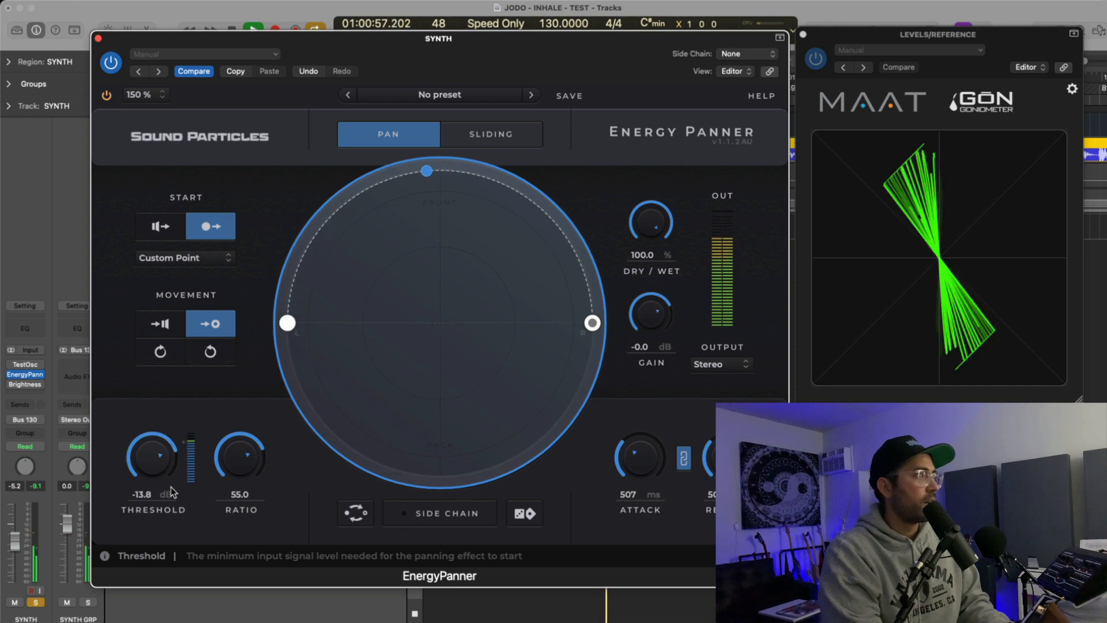
key("space")
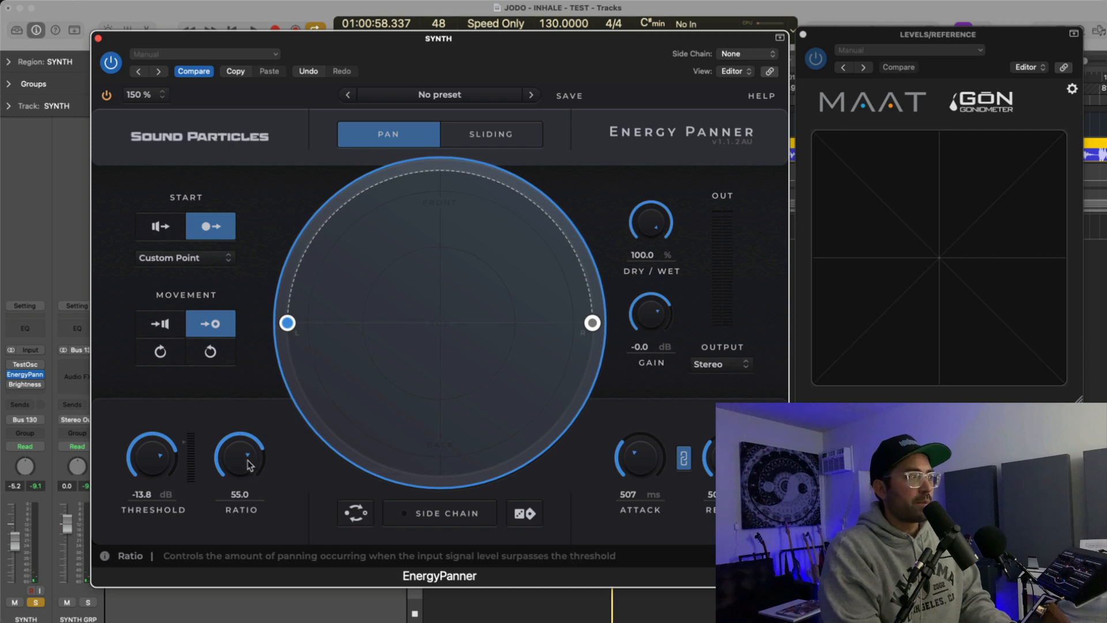
Step: Reduce EnergyPanner's ratio to 18.1, and lower the threshold to -18.9 dB while auditioning the synth
left_click_drag(241, 461, 248, 476)
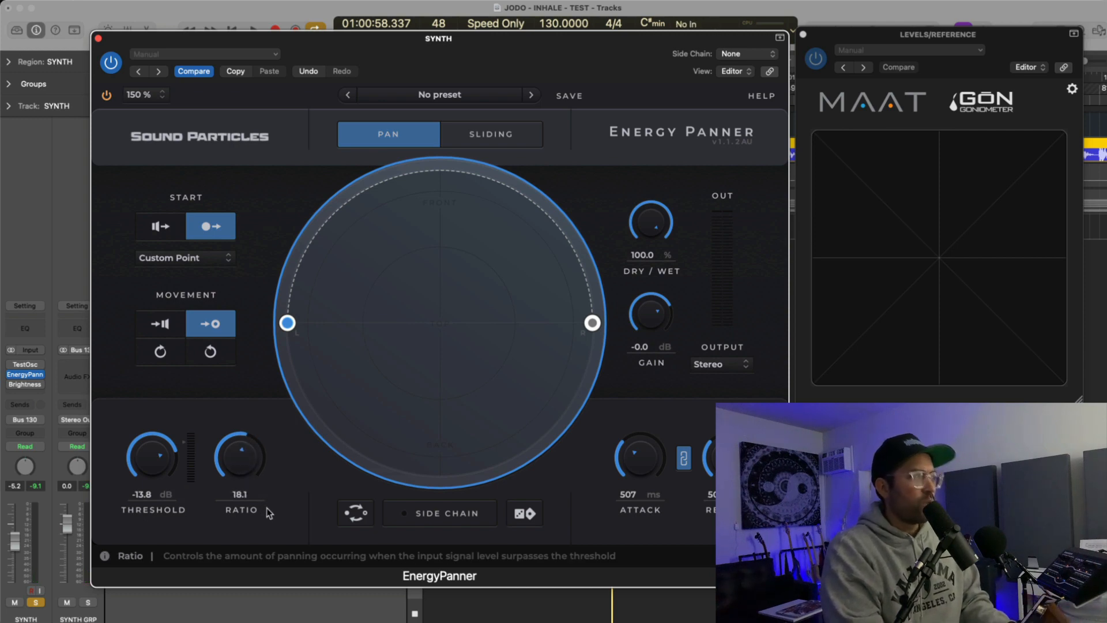
key("space")
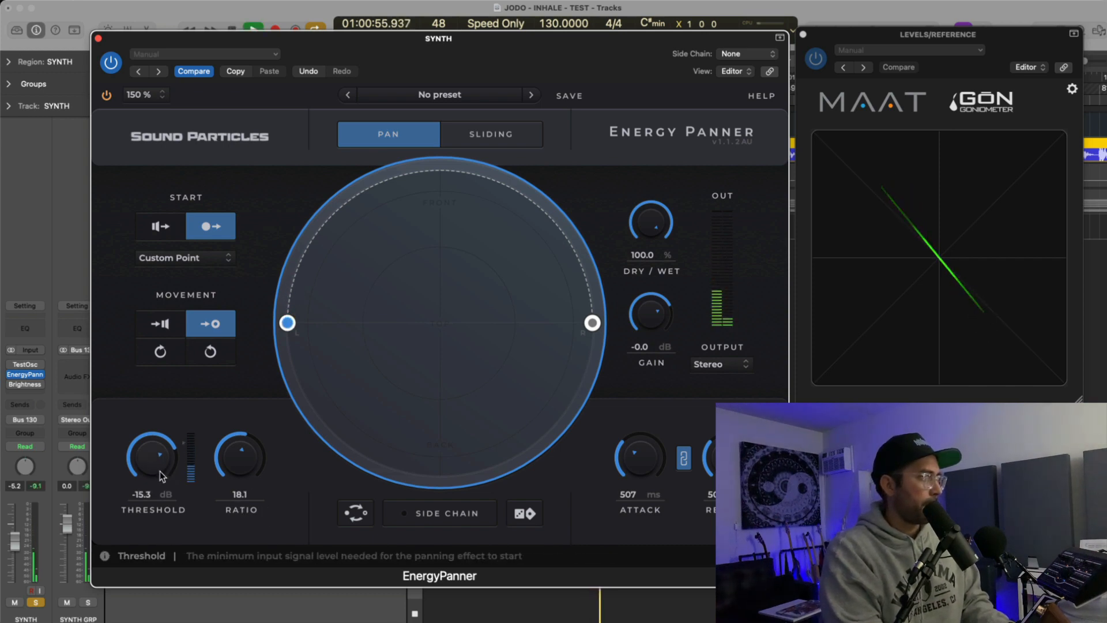
left_click_drag(160, 471, 160, 479)
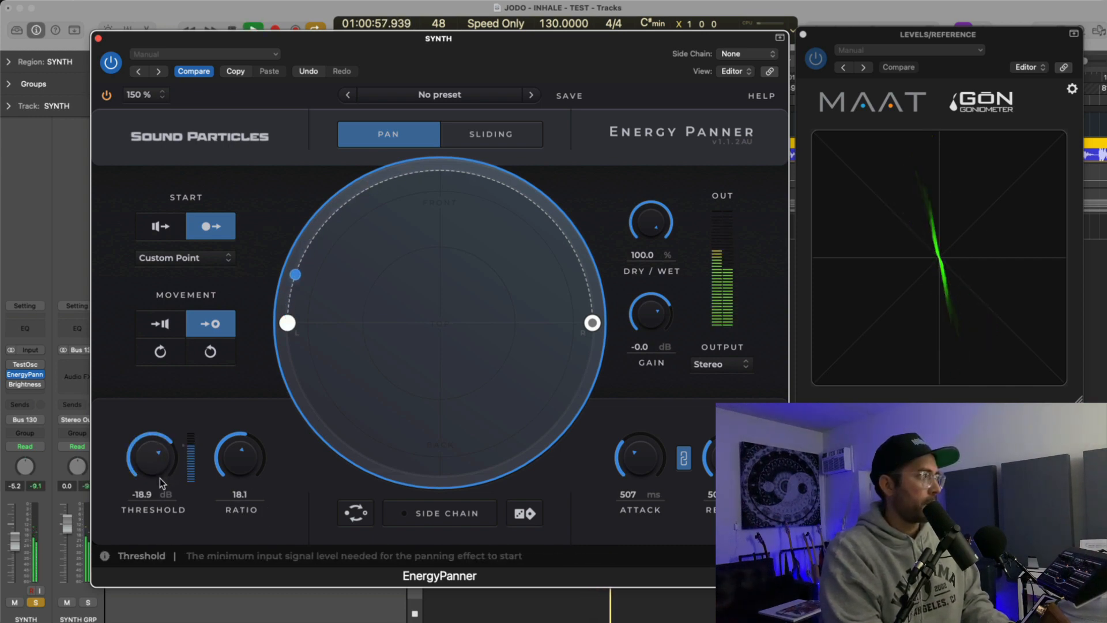
key("space")
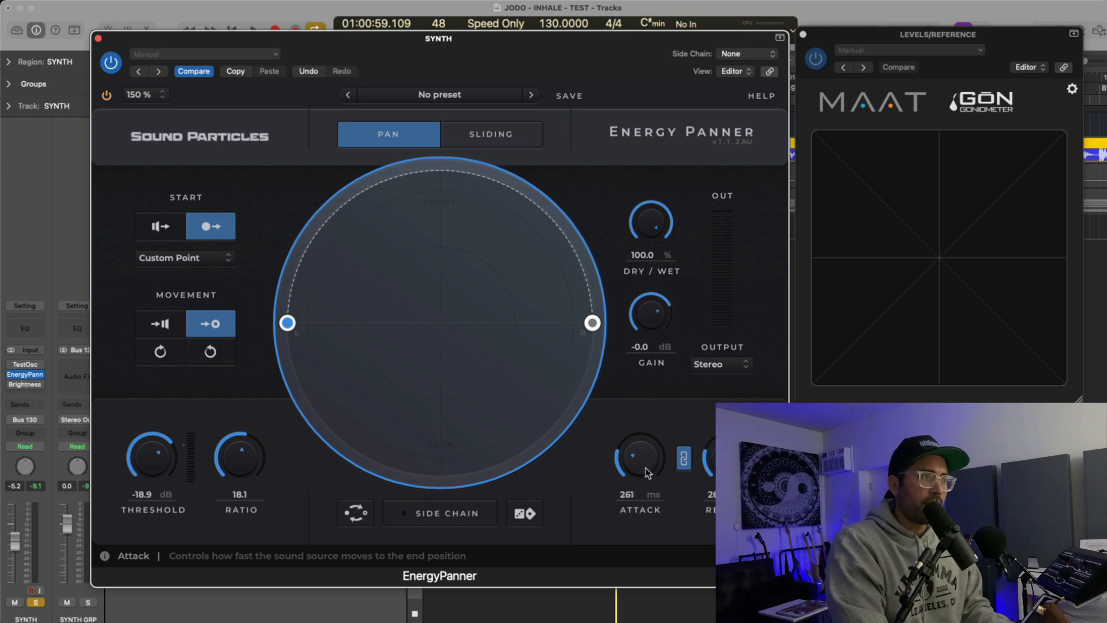
Step: Audition the synth with the linked attack and release at 1 ms, and raise the attack to 83 ms
left_click_drag(645, 482, 647, 490)
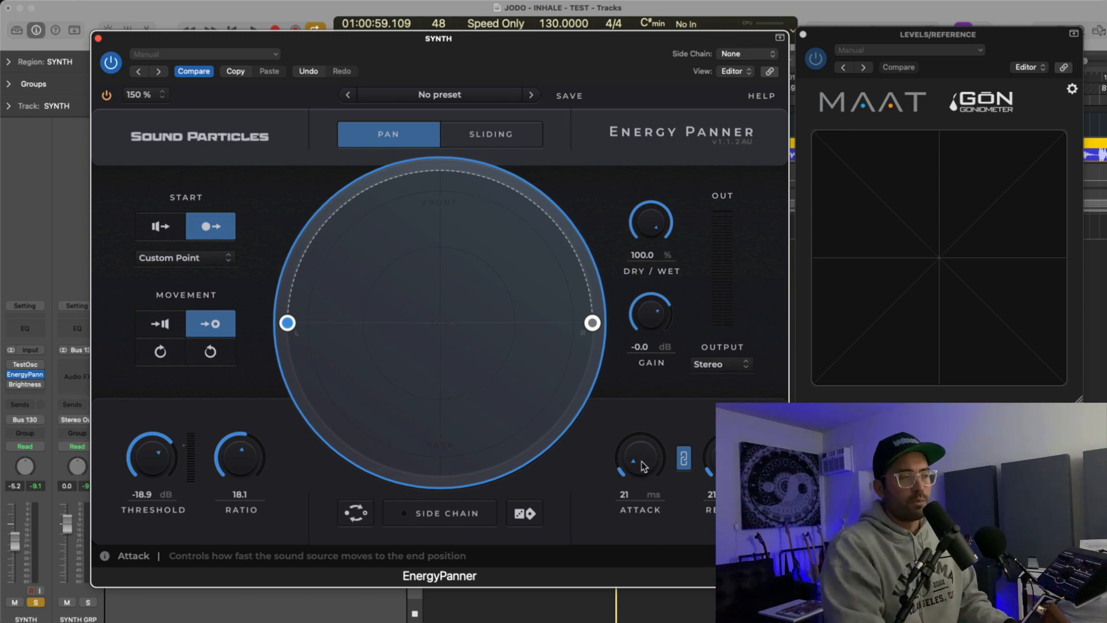
key("space")
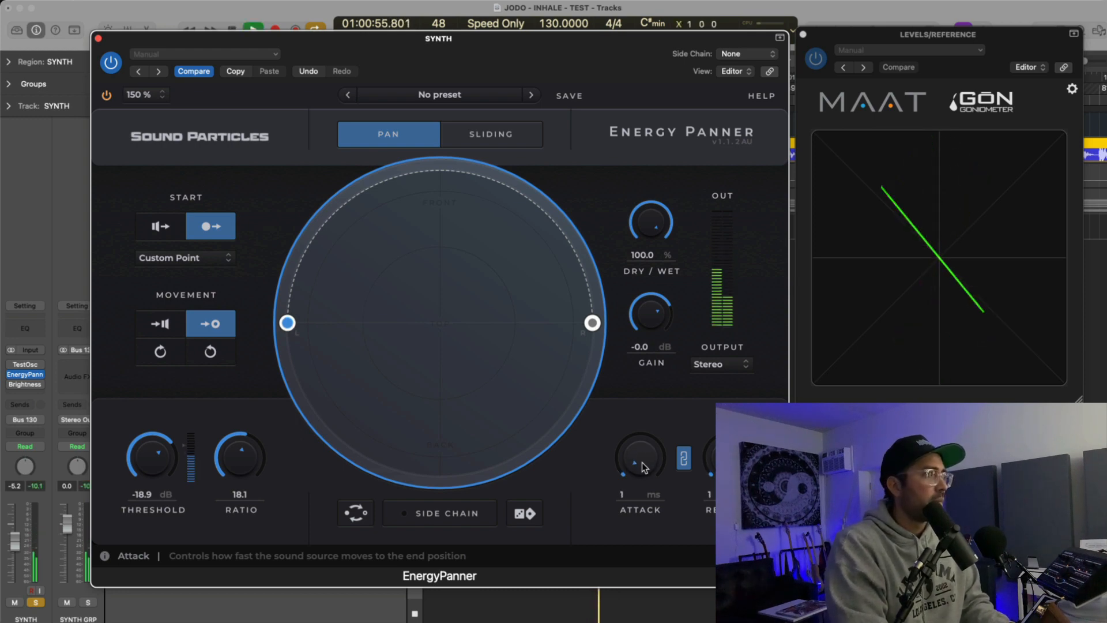
left_click_drag(644, 461, 645, 456)
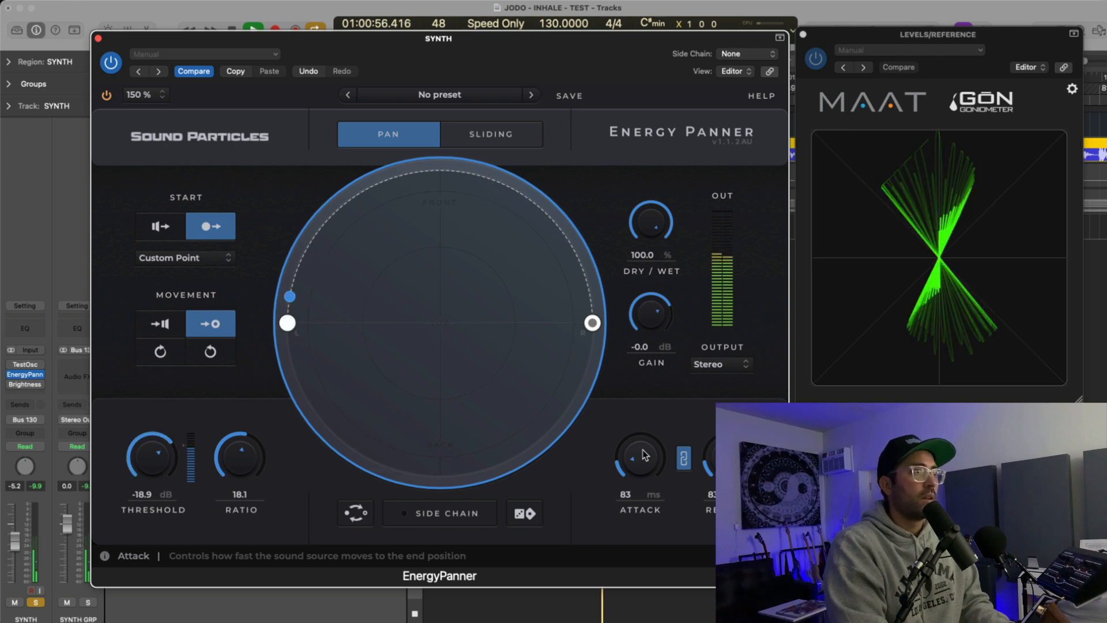
key("space")
Step: Switch EnergyPanner to Sliding mode, raise the threshold to -0.3 dB, and lower it to -24.9 dB during playback
left_click(501, 134)
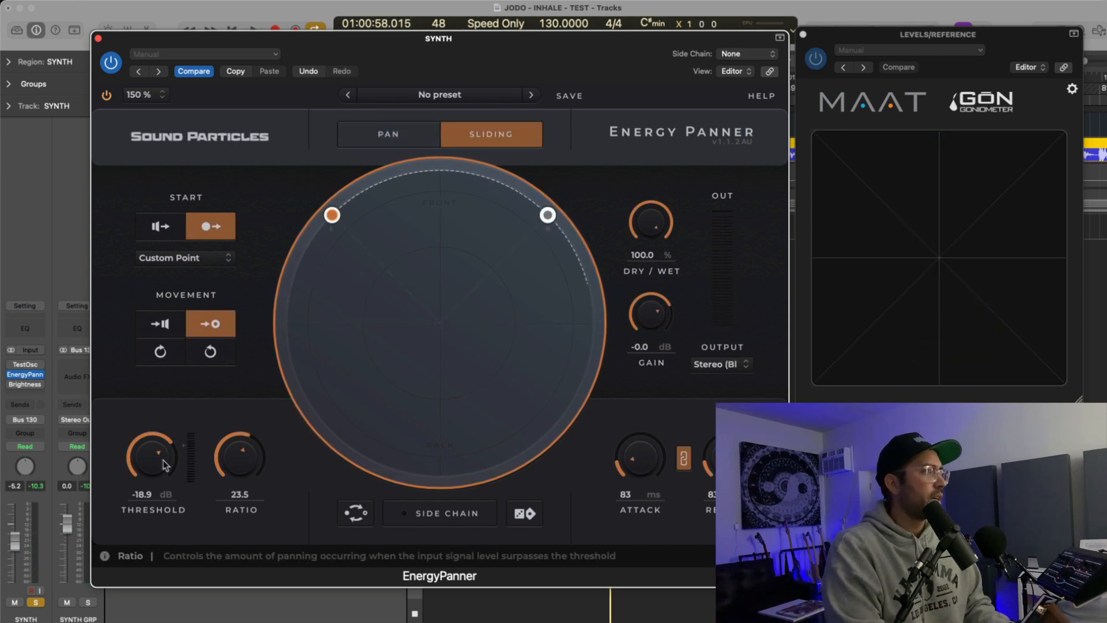
left_click_drag(166, 464, 162, 363)
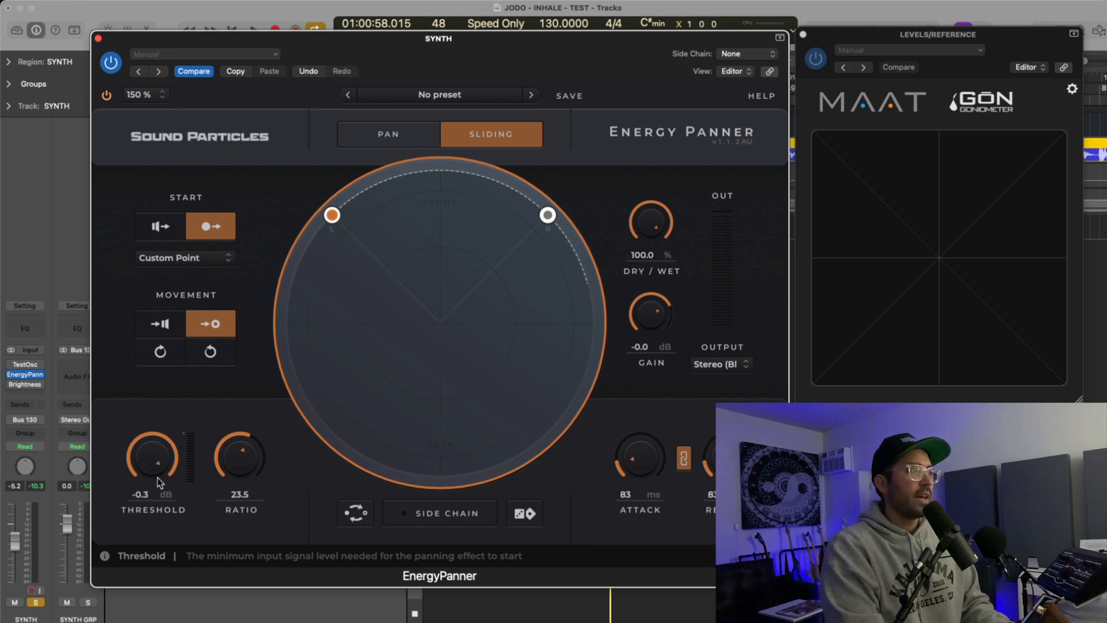
key("space")
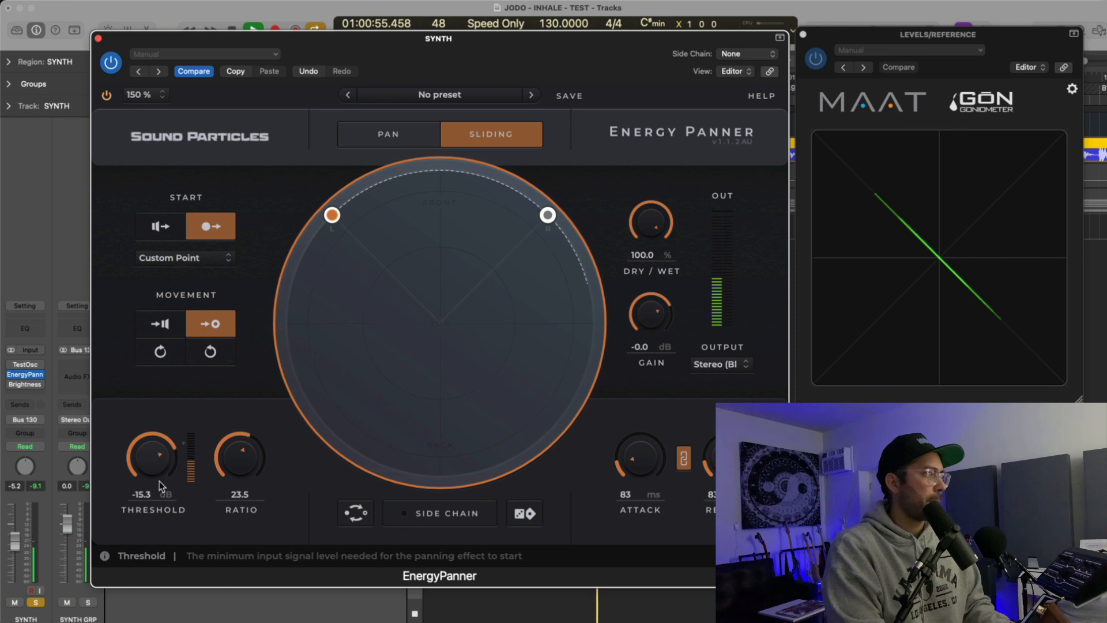
left_click_drag(160, 489, 160, 498)
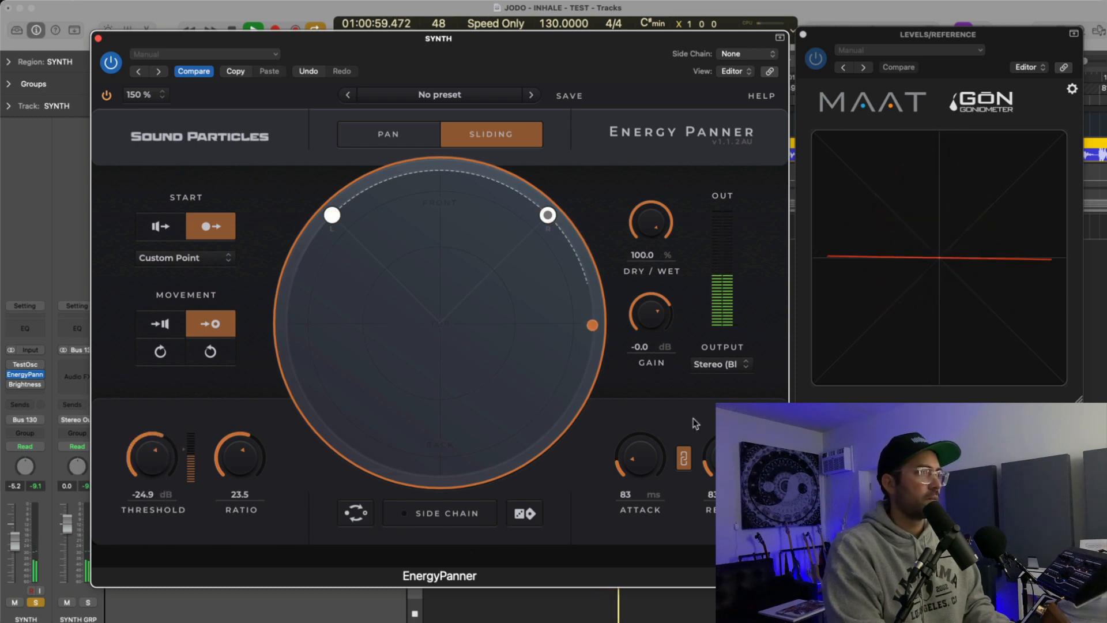
Step: Set the output format to Stereo, and adjust the threshold to -26.4 dB and the ratio to 36.1 during playback
left_click(724, 368)
left_click(708, 391)
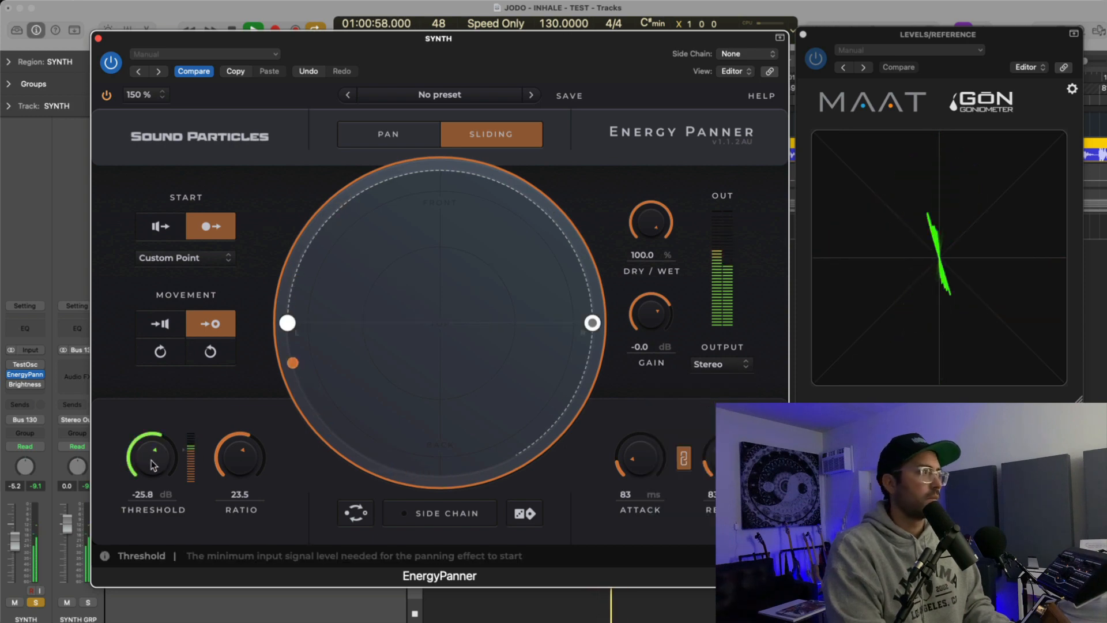
left_click_drag(150, 456, 151, 459)
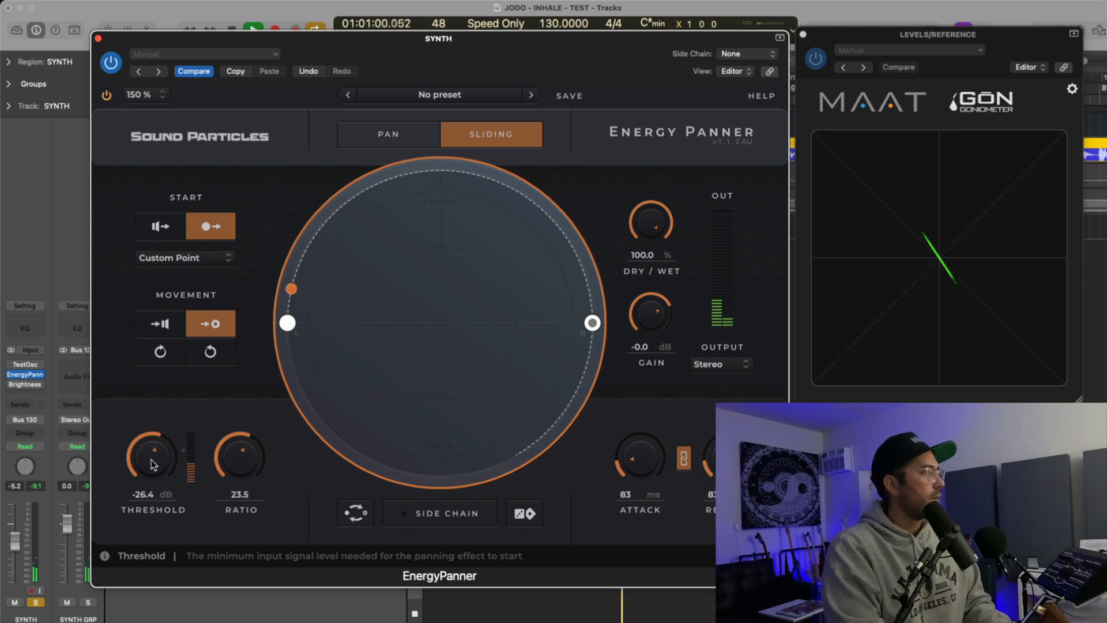
left_click_drag(249, 459, 251, 452)
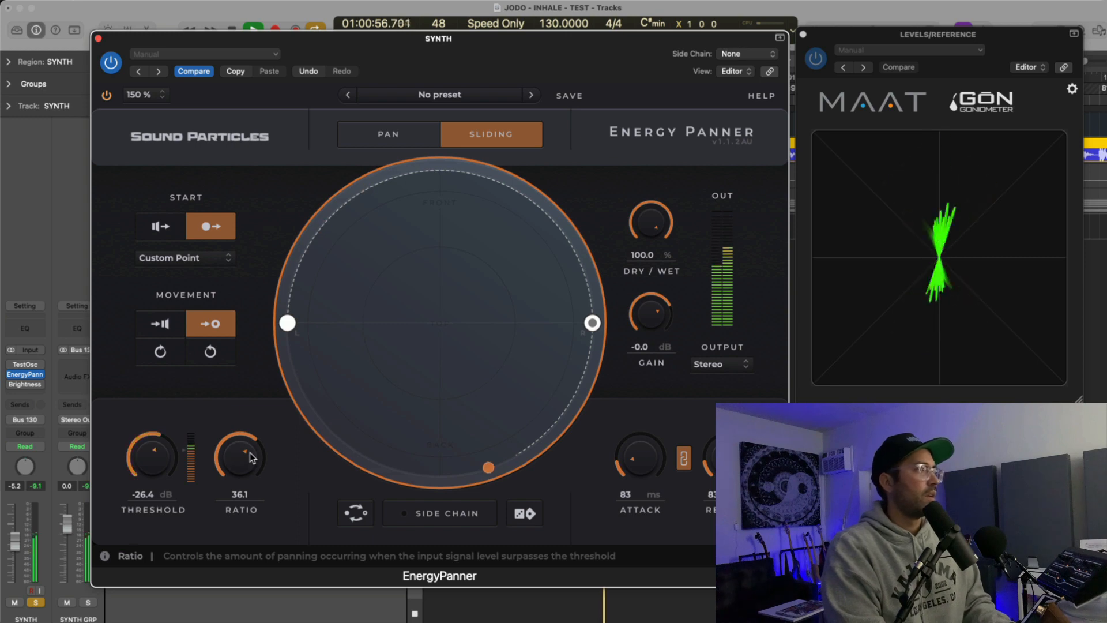
key("space")
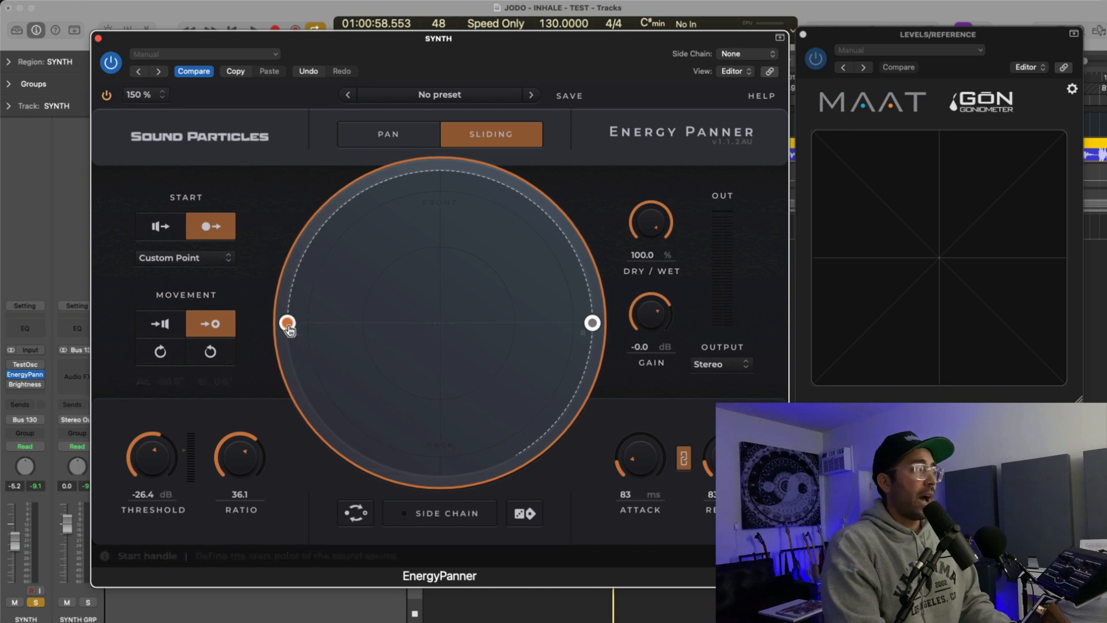
Step: Move the start handle inward, slightly front-left of centre, and the end handle to the front-right of the circle
left_click_drag(288, 323, 401, 277)
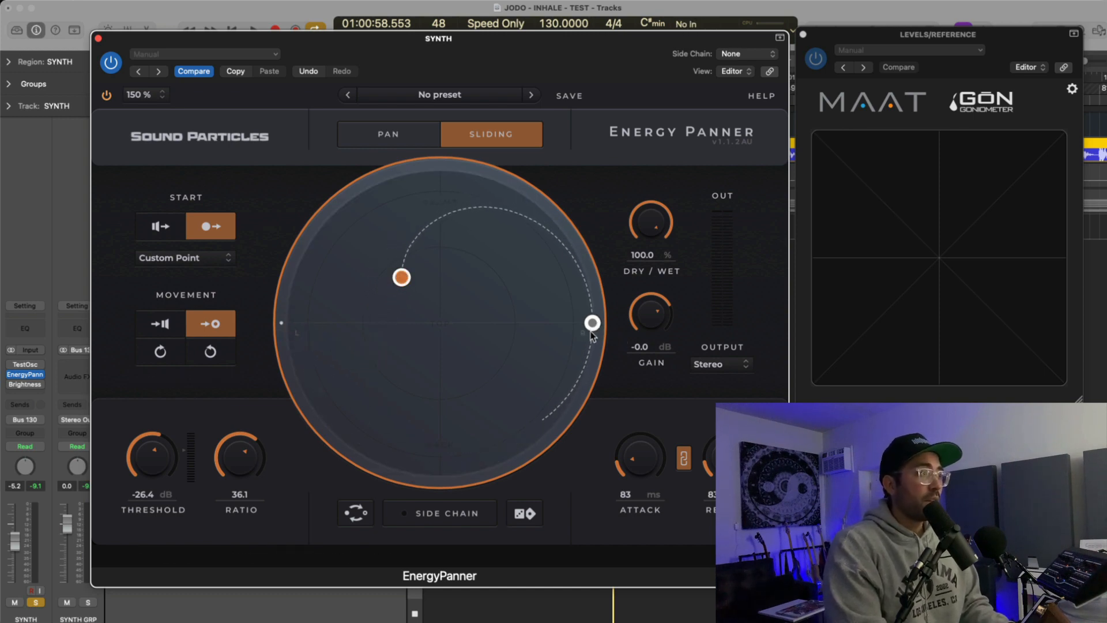
left_click_drag(591, 327, 500, 198)
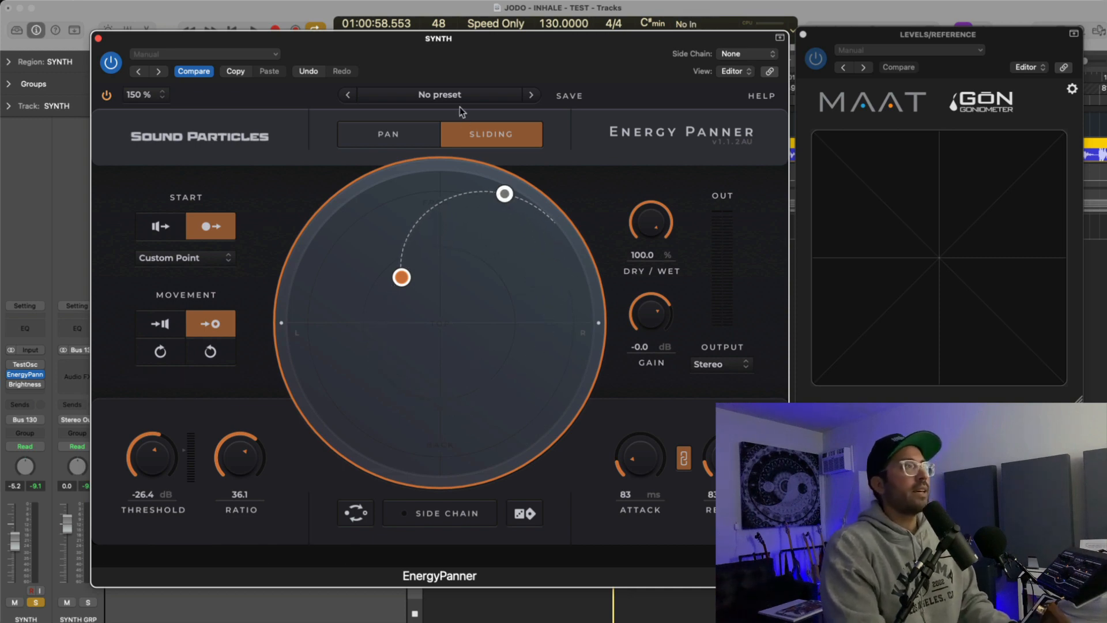
Step: Load the A Pinch of Motion preset and audition it, setting the threshold to -41.6 dB and the ratio to 2.6
left_click(476, 98)
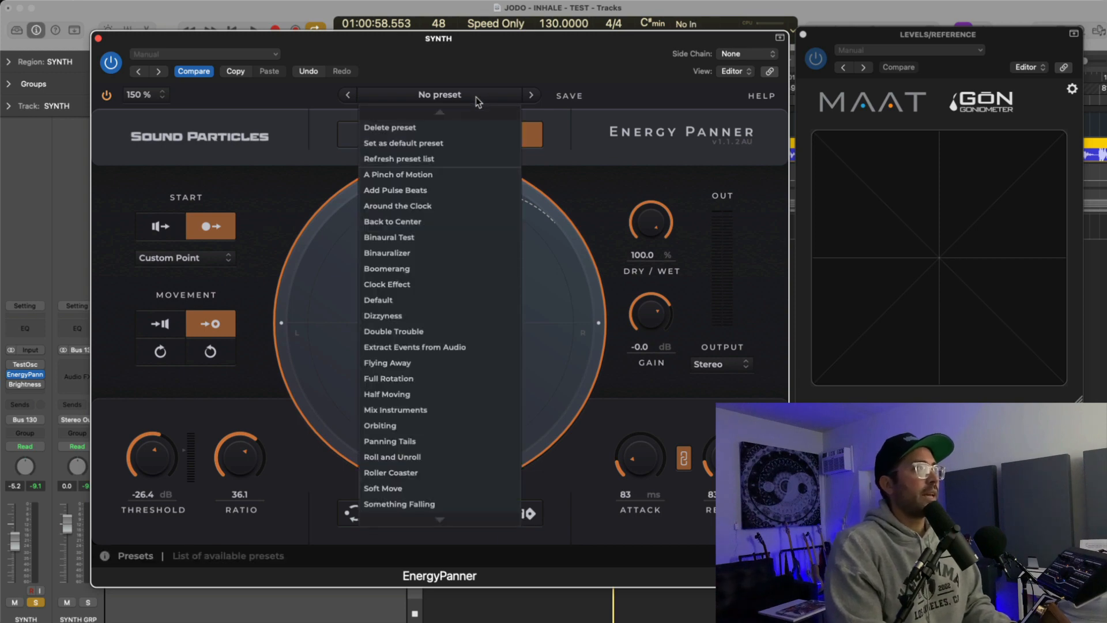
left_click(441, 175)
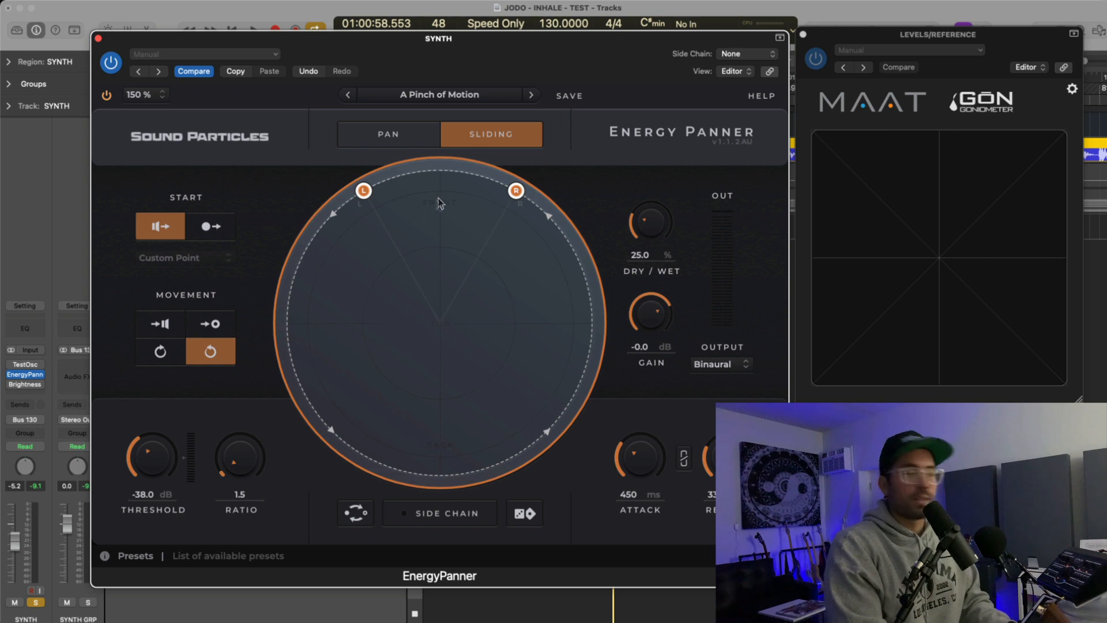
key("space")
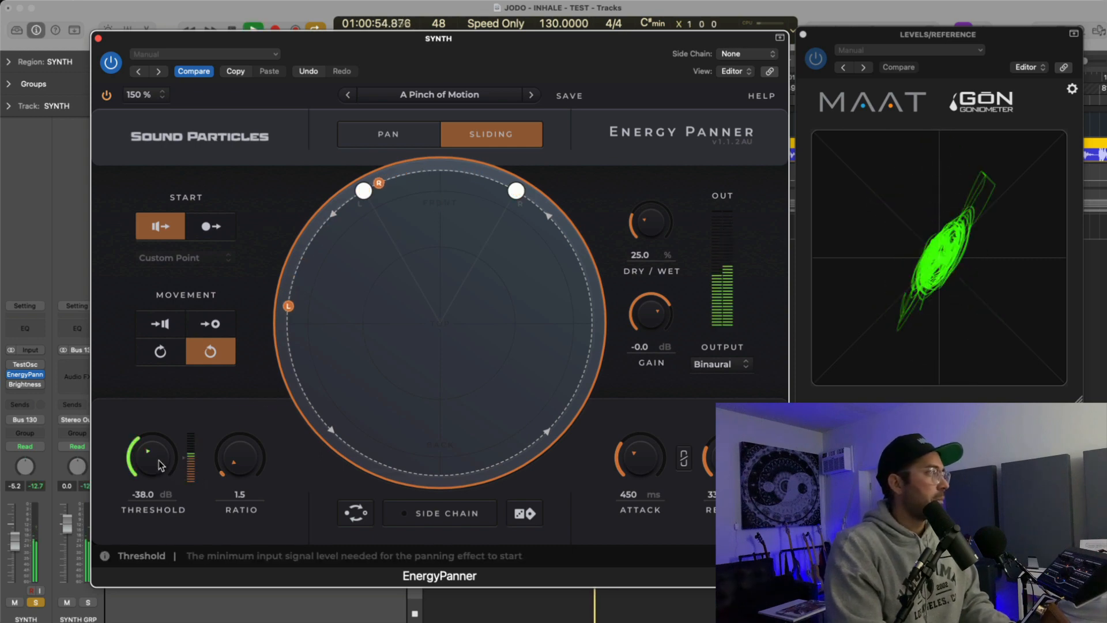
left_click_drag(161, 463, 162, 469)
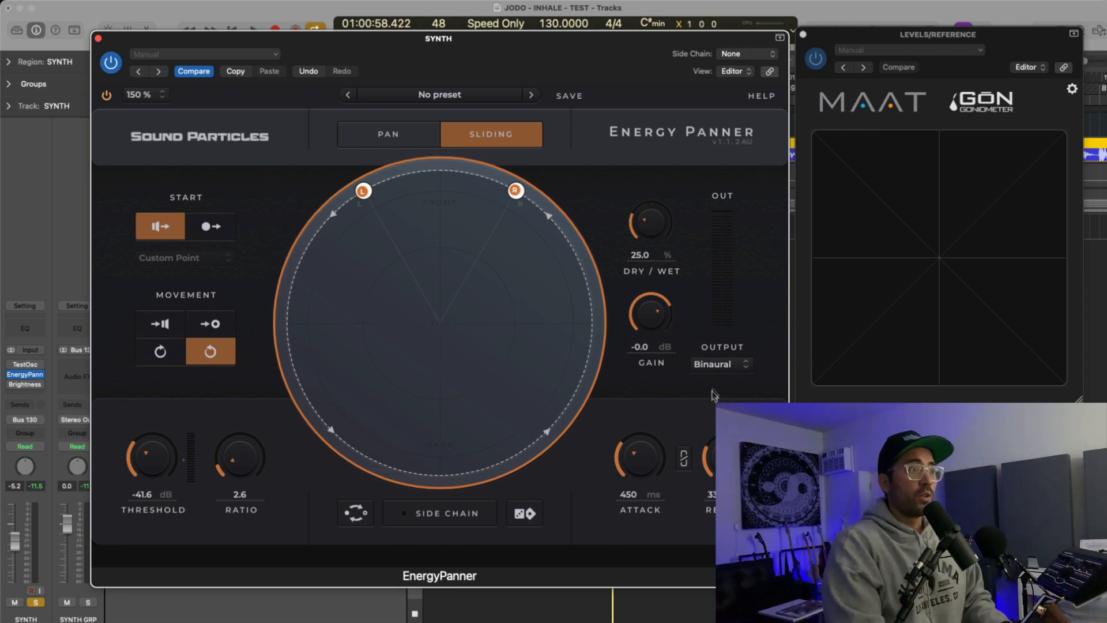
Step: Set the output format to Stereo (XY) and the ratio to 6.0, and audition the counter-clockwise movement
left_click(726, 372)
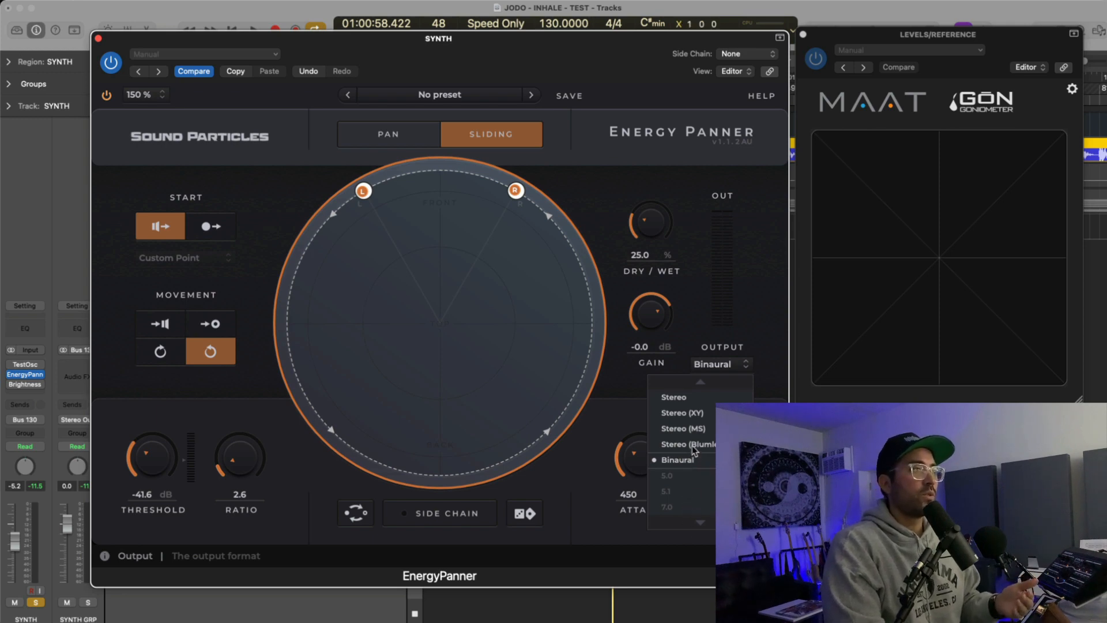
left_click(696, 413)
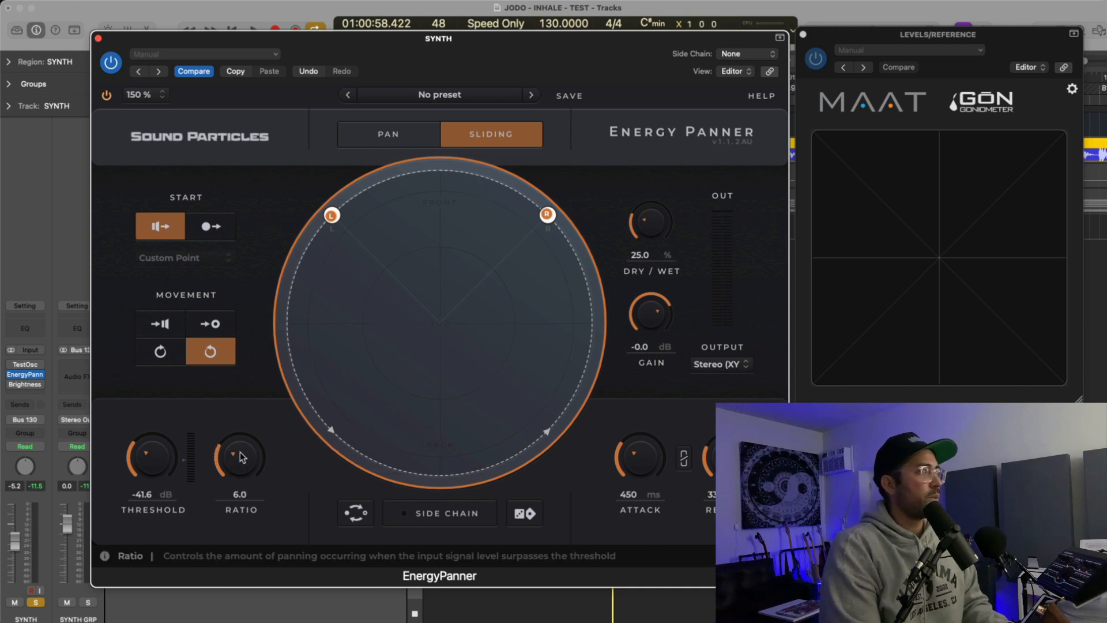
key("space")
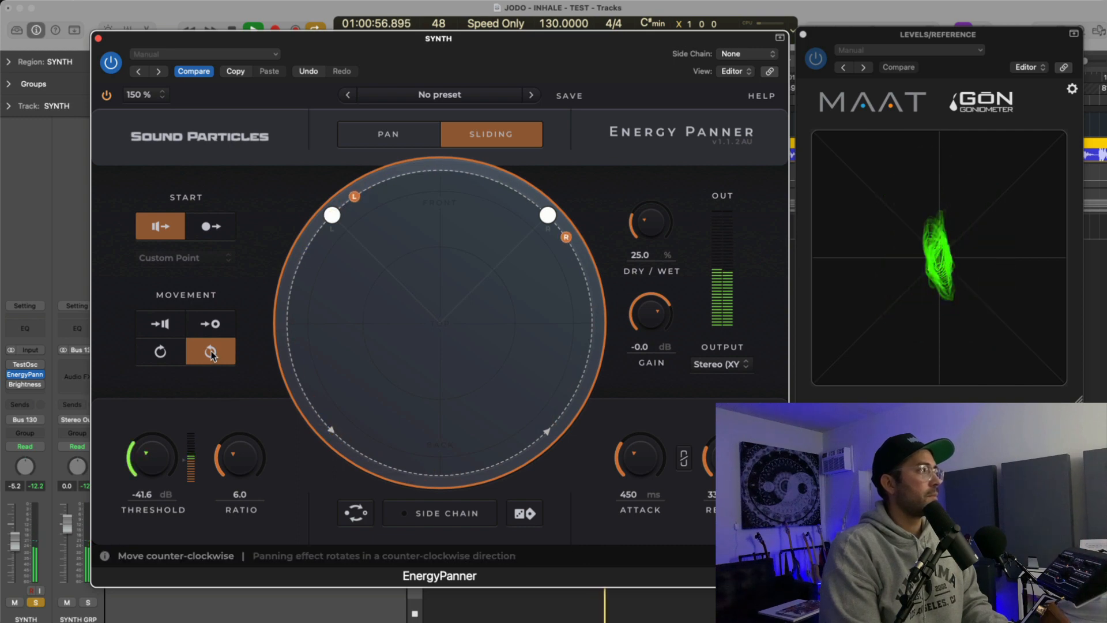
key("space")
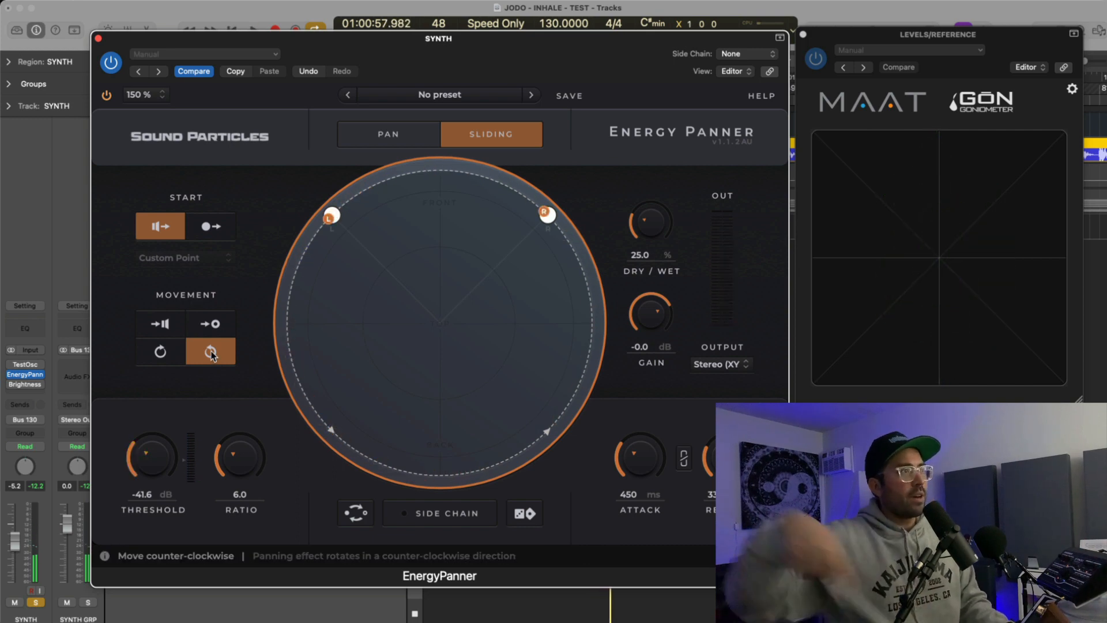
Step: Change the movement direction to clockwise and audition the synth
left_click(160, 352)
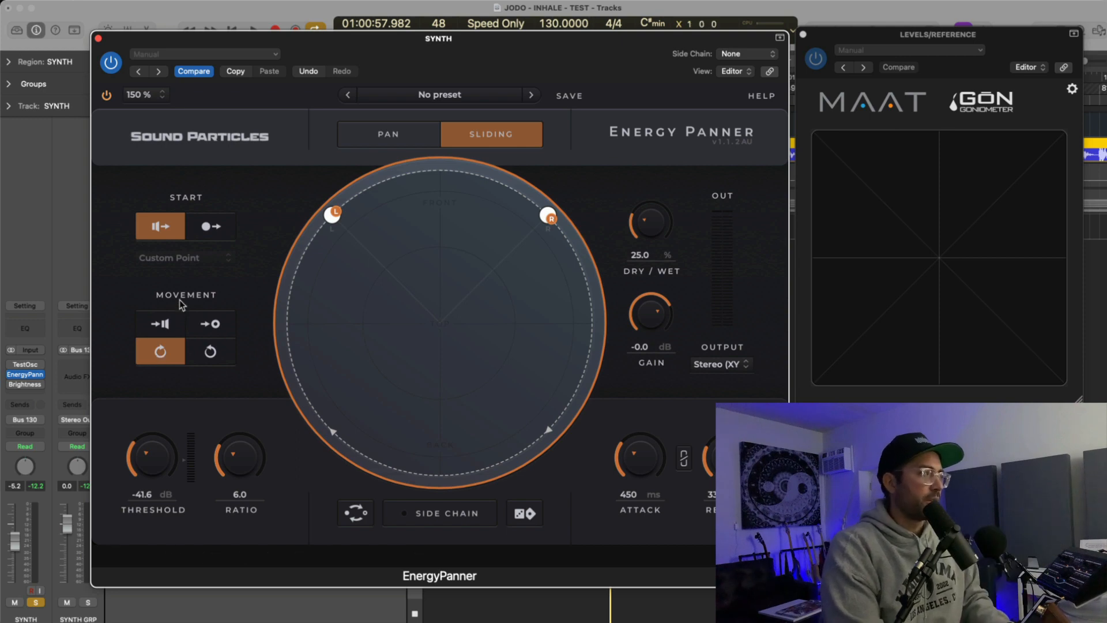
key("space")
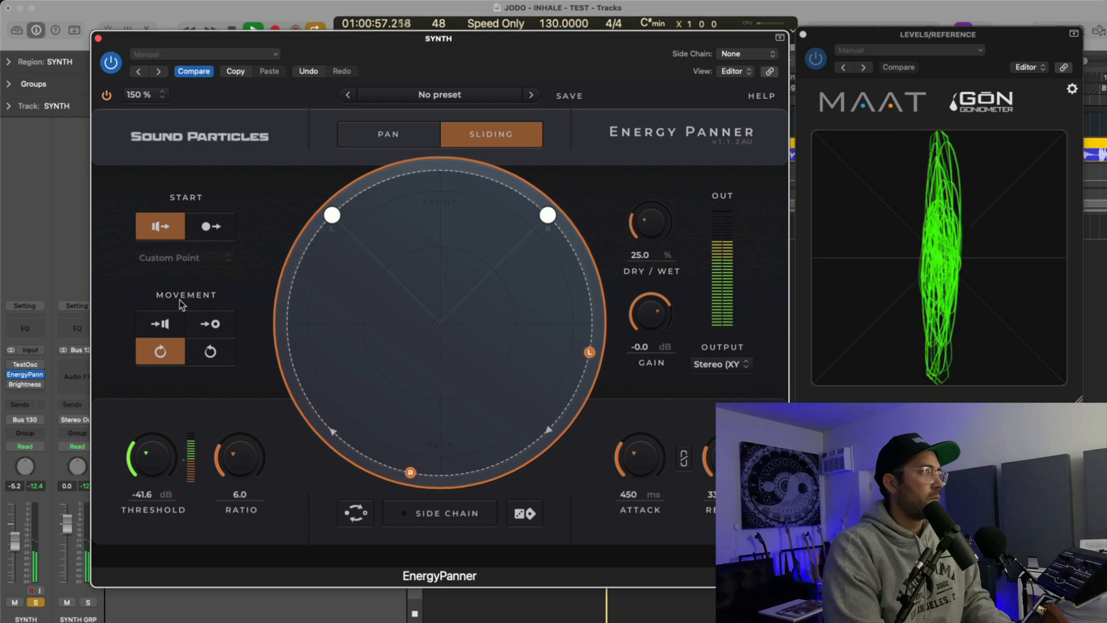
key("space")
Step: Close the SYNTH track's EnergyPanner window, and solo the White Noise Riser 01 track in place of SYNTH
key("super+w")
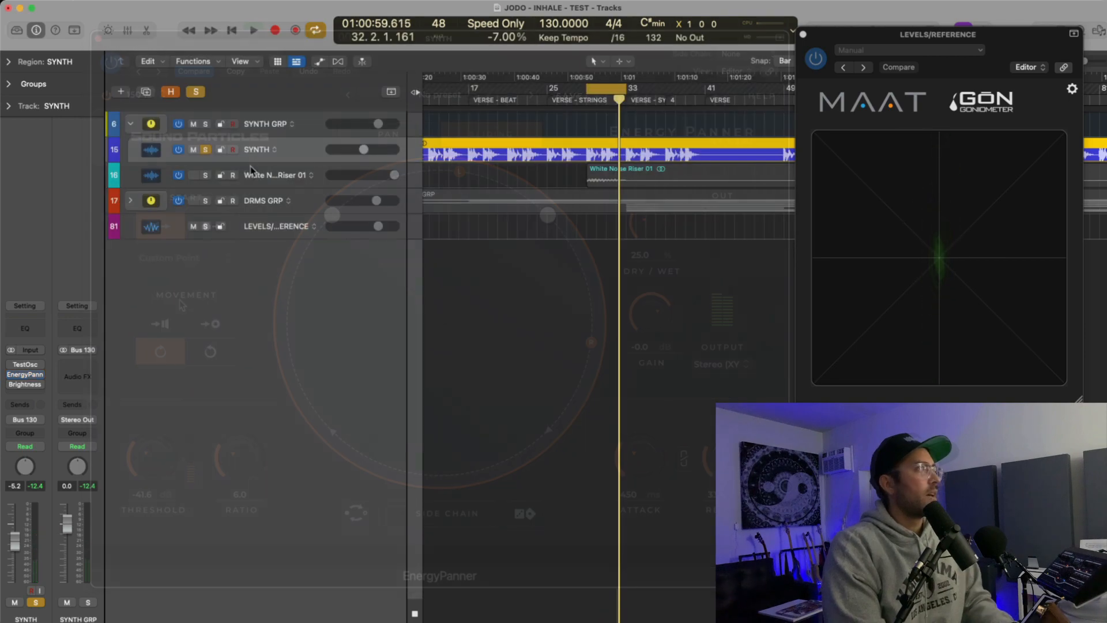
left_click(205, 175)
left_click(206, 151)
Step: Open EnergyPanner on the White Noise Riser 01 track and move its window clear of the goniometer
left_click(256, 178)
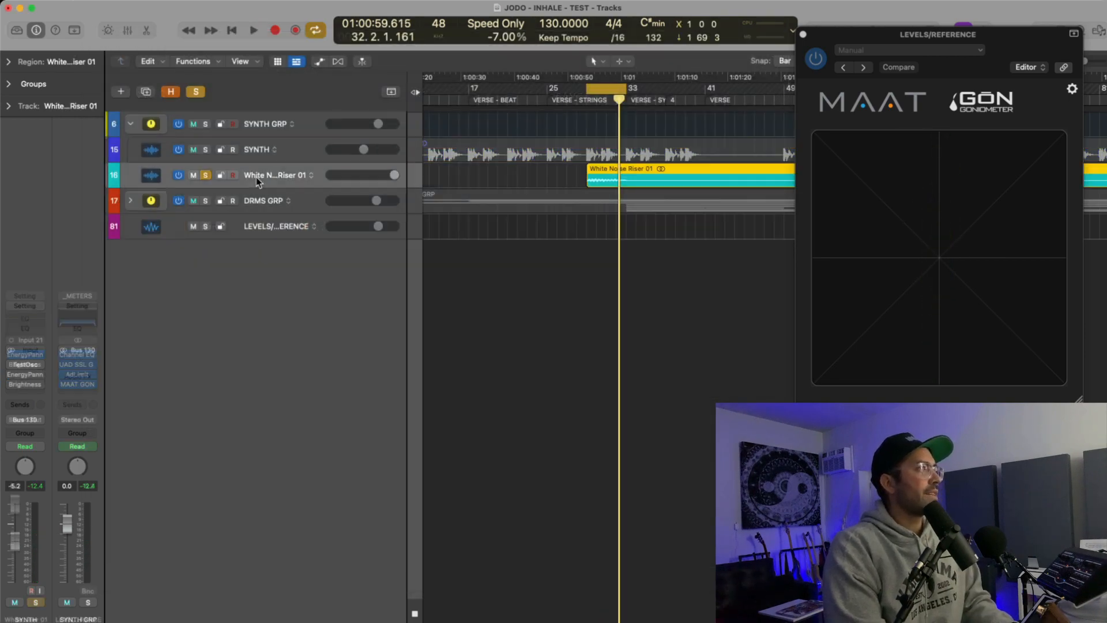
left_click(29, 357)
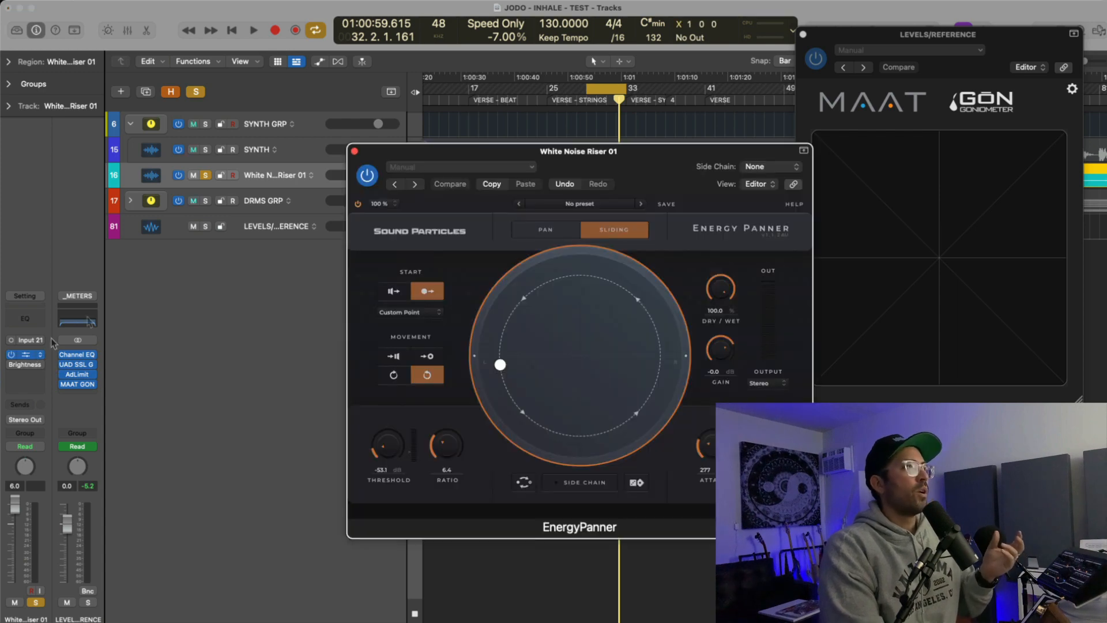
left_click_drag(570, 166, 335, 152)
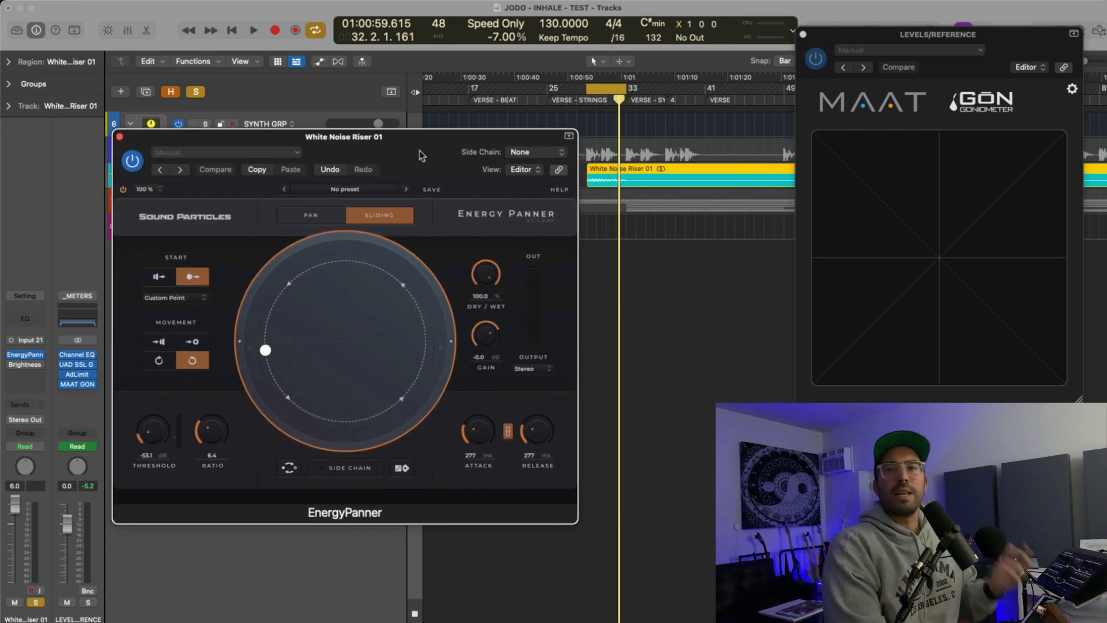
Step: Reposition EnergyPanner's window and audition the white noise riser with the counter-clockwise sliding movement
left_click_drag(465, 166, 449, 143)
key("space")
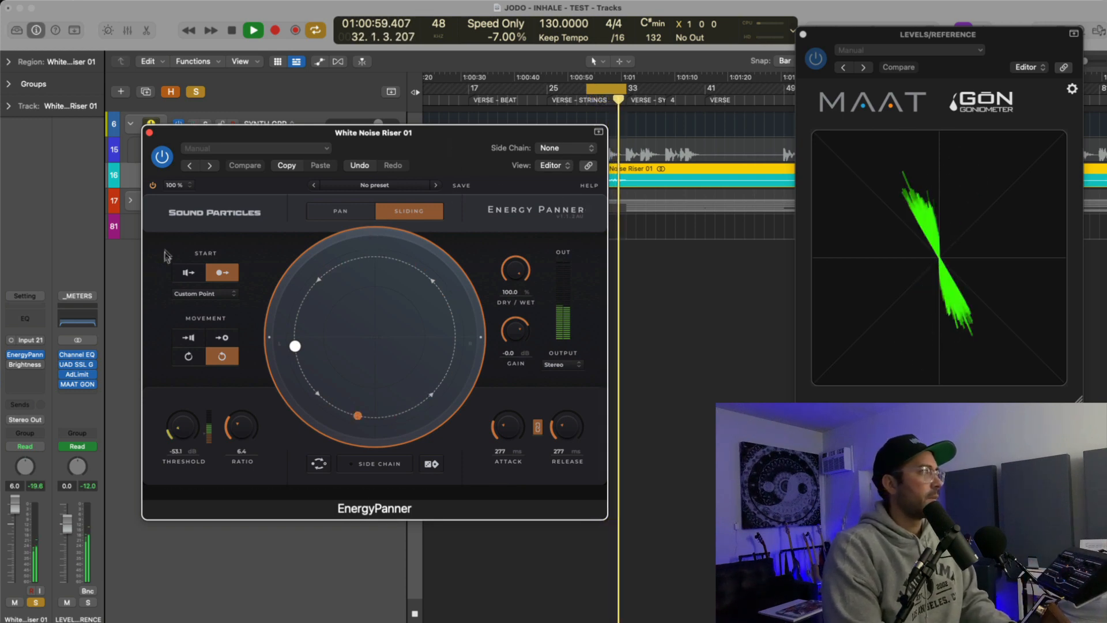
key("space")
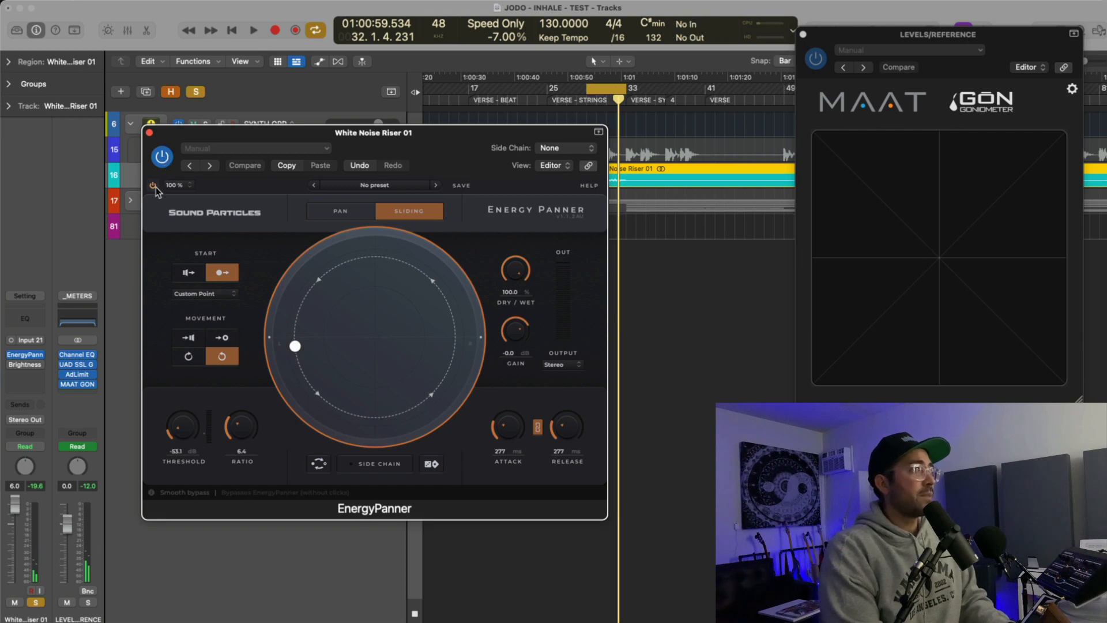
Step: Compare the riser by auditioning it with EnergyPanner bypassed and with the plugin re-enabled
key("space")
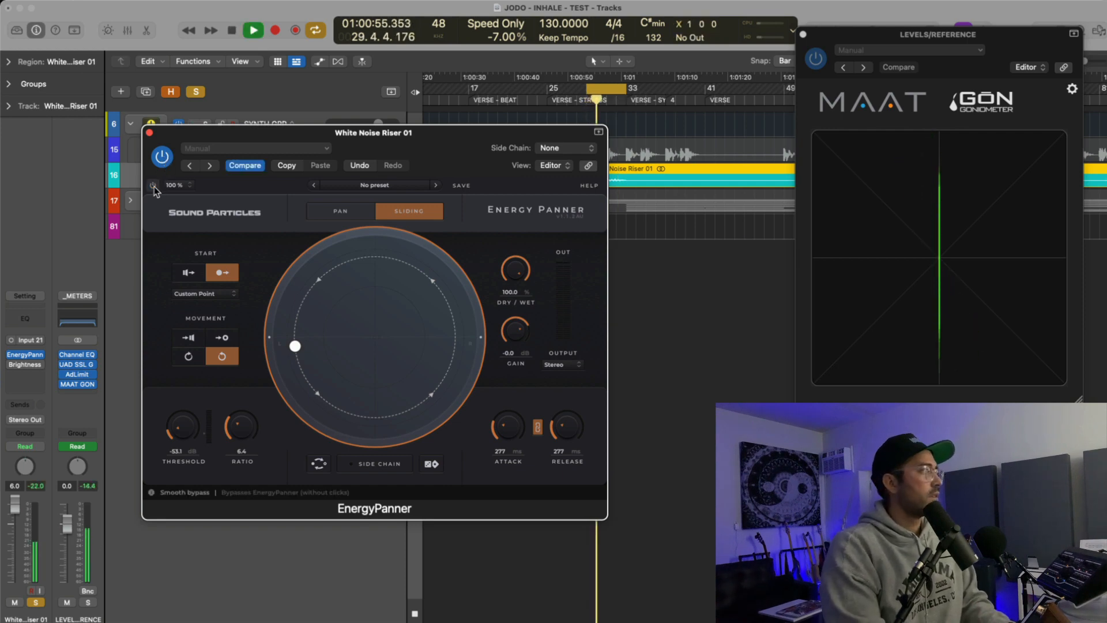
key("space")
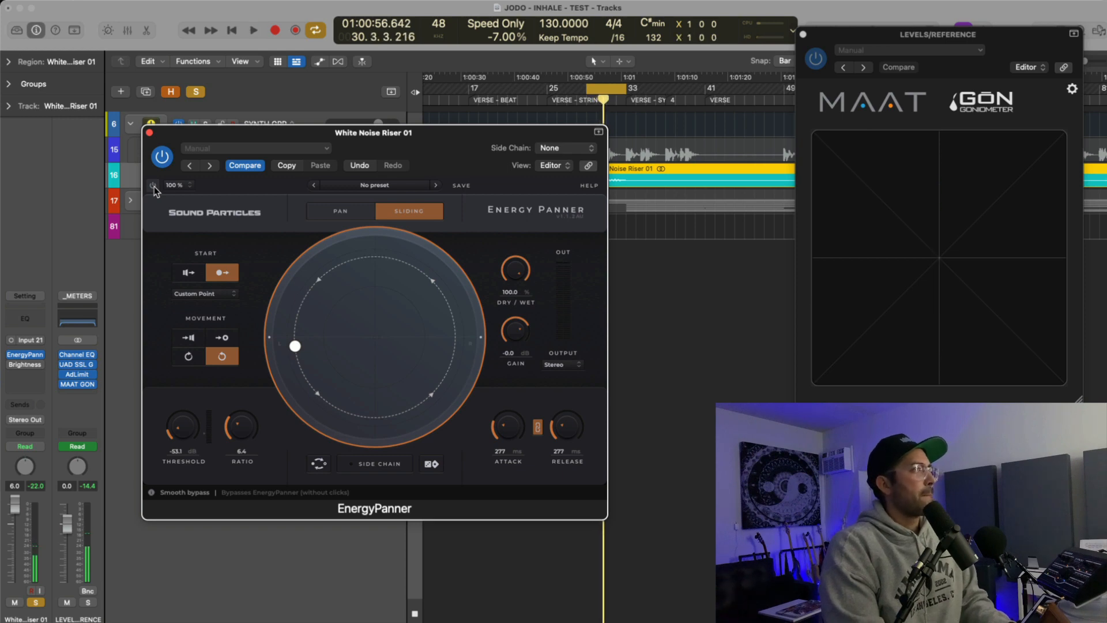
left_click(153, 185)
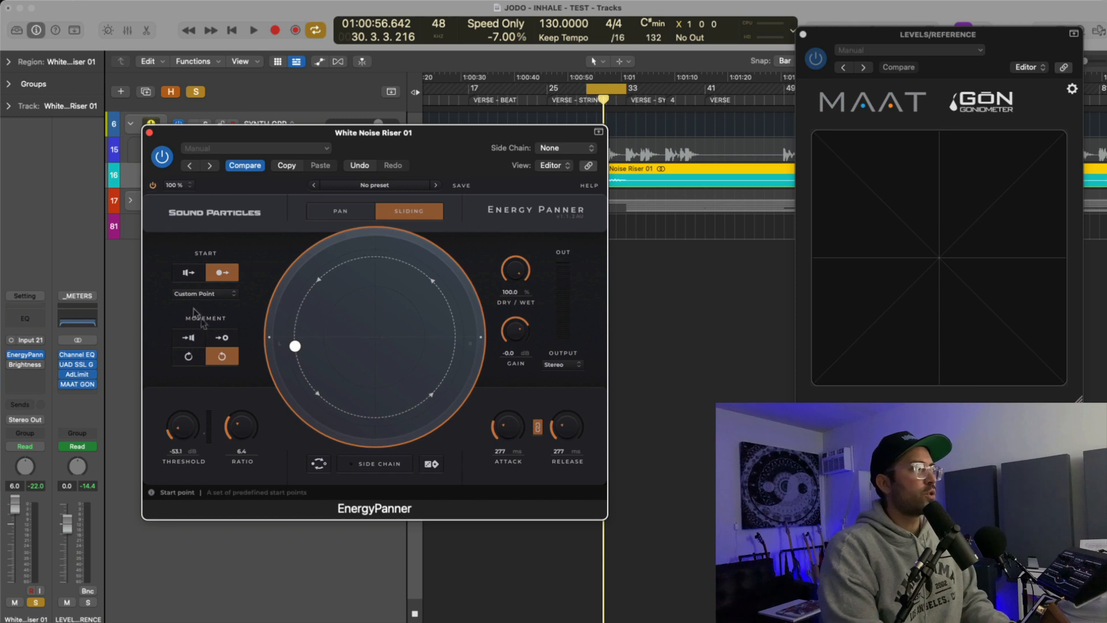
key("space")
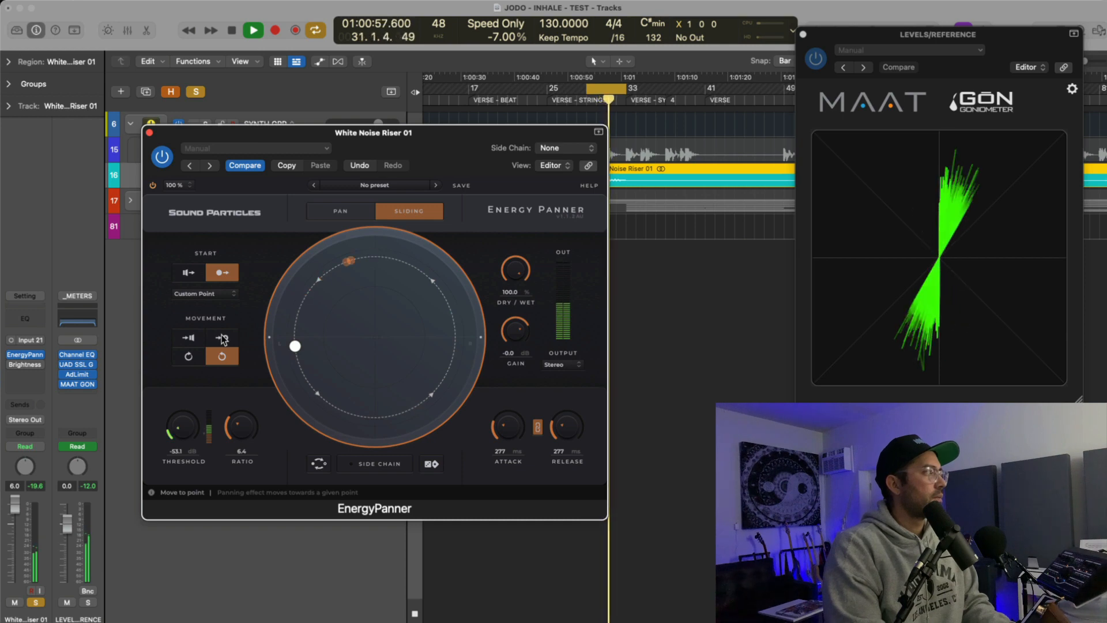
key("space")
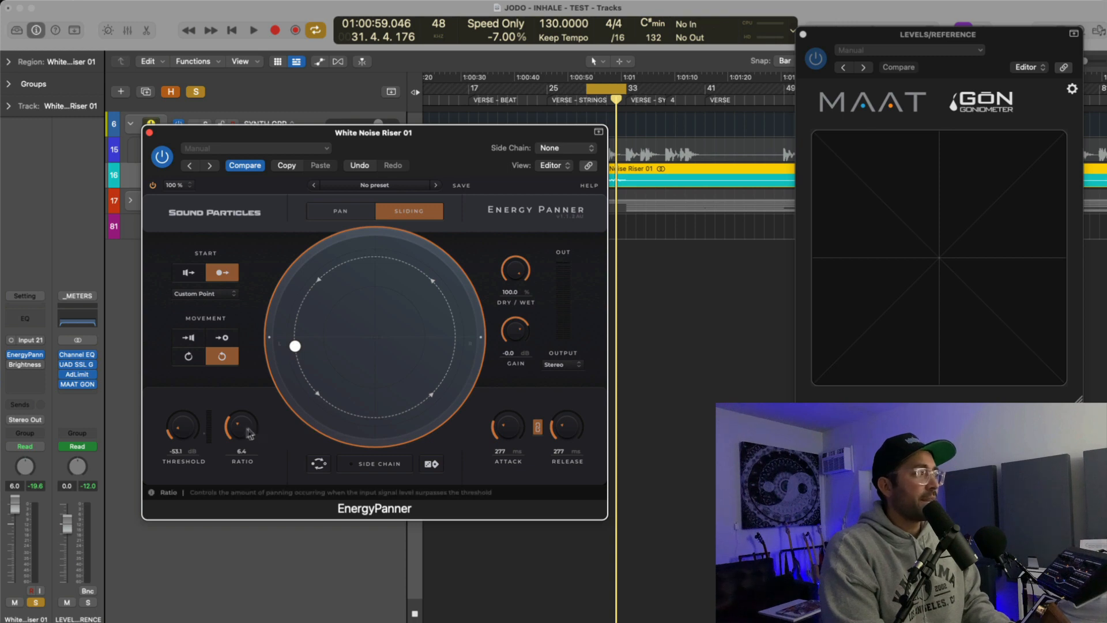
Step: Set EnergyPanner's ratio to 34.4 while auditioning the riser
key("space")
left_click_drag(243, 431, 243, 395)
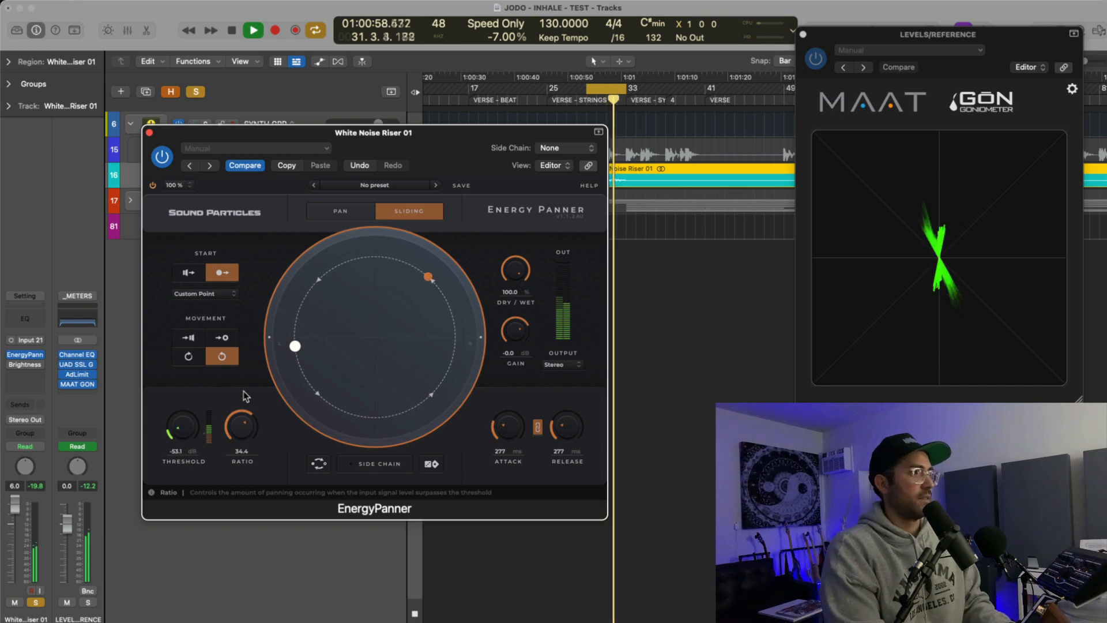
key("space")
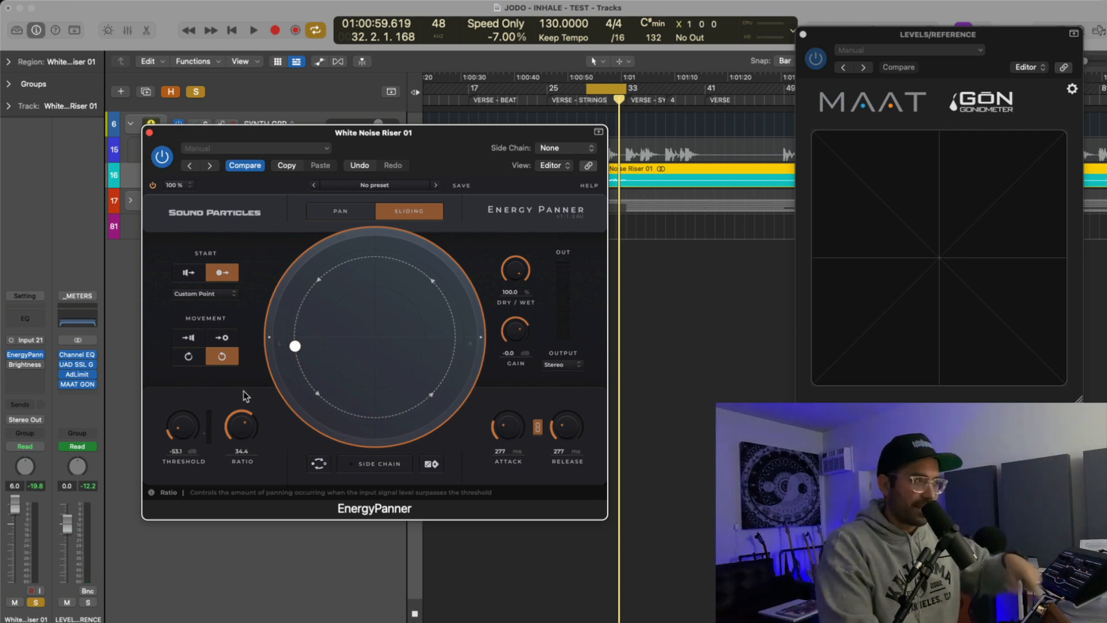
Step: Close EnergyPanner, and solo and select the DRMS GRP track in place of White Noise Riser 01
left_click(148, 133)
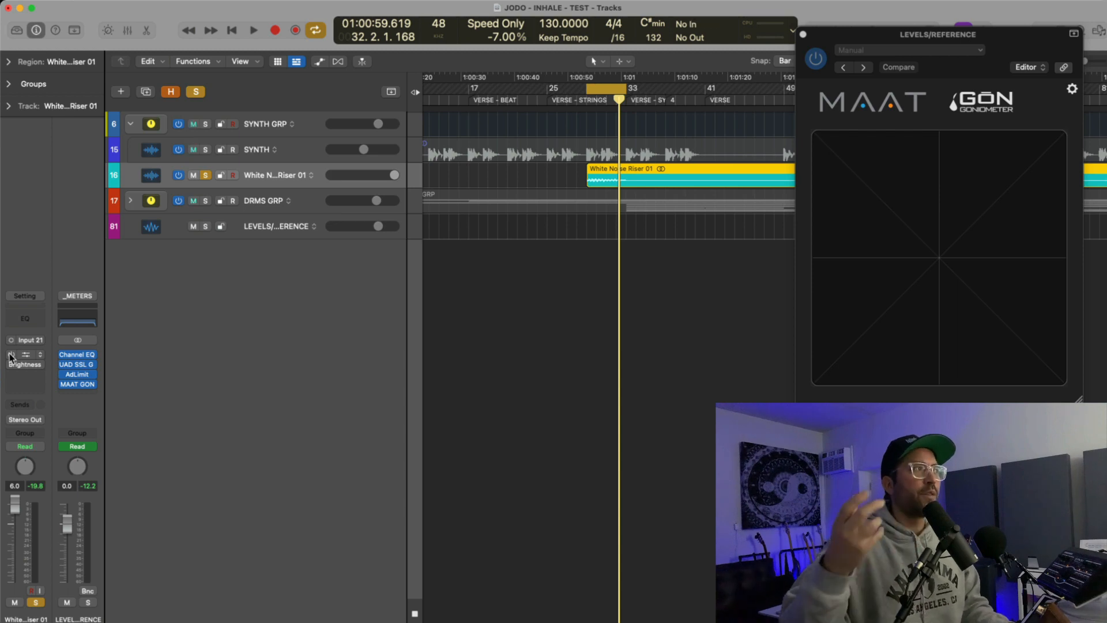
left_click(205, 176)
left_click(206, 201)
left_click(263, 201)
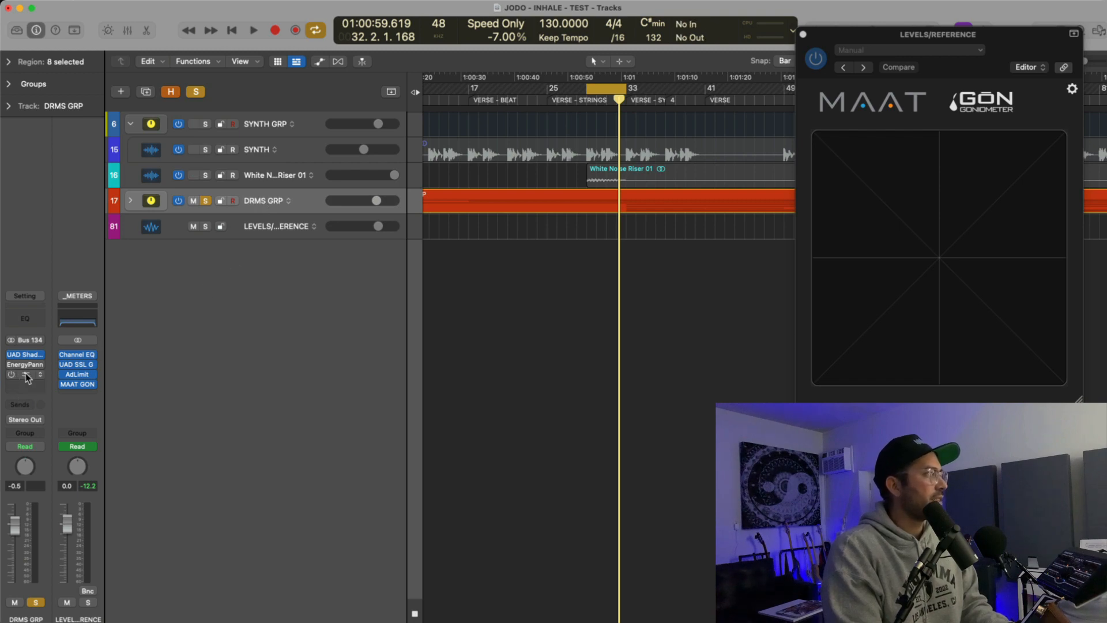
Step: Open BrightnessPanner on the DRMS GRP track and audition the soloed drums with the plugin switched off
left_click(27, 376)
left_click_drag(648, 161, 594, 171)
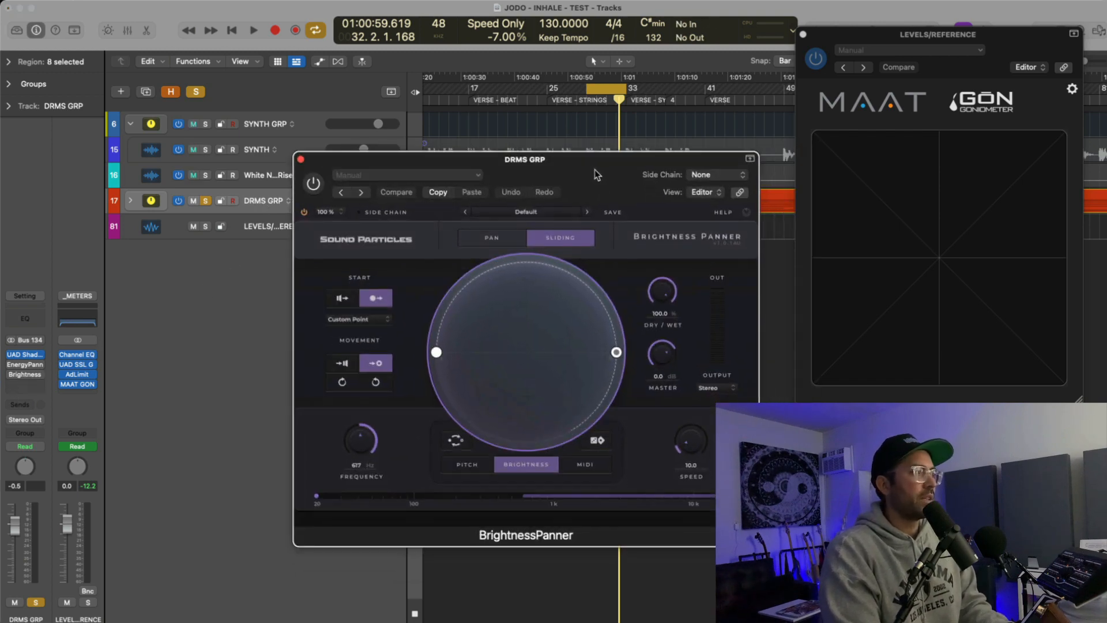
key("space")
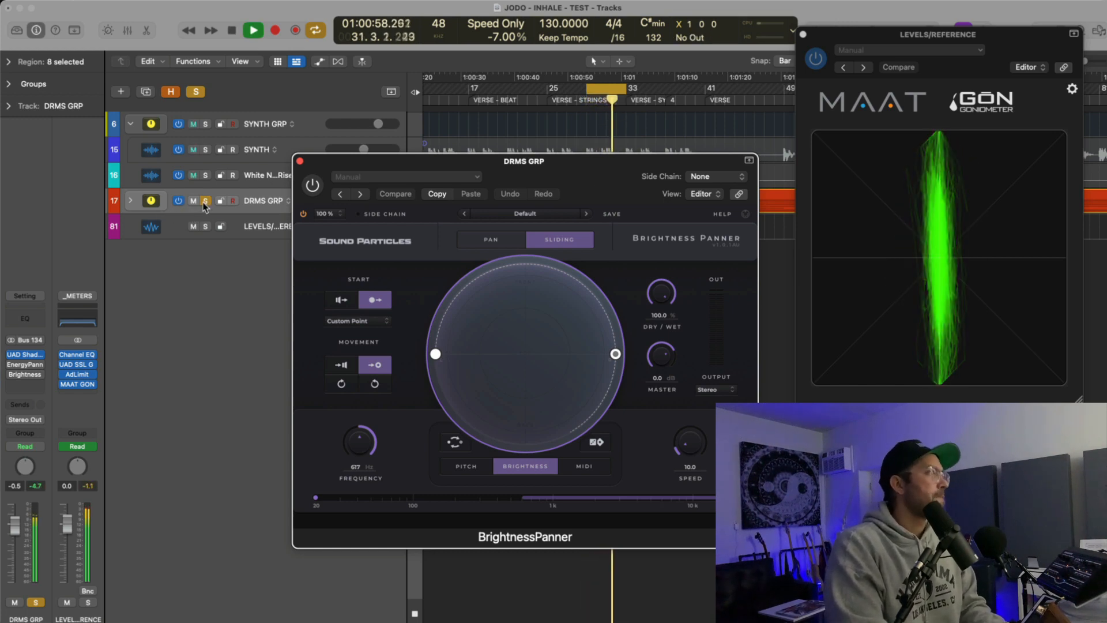
key("space")
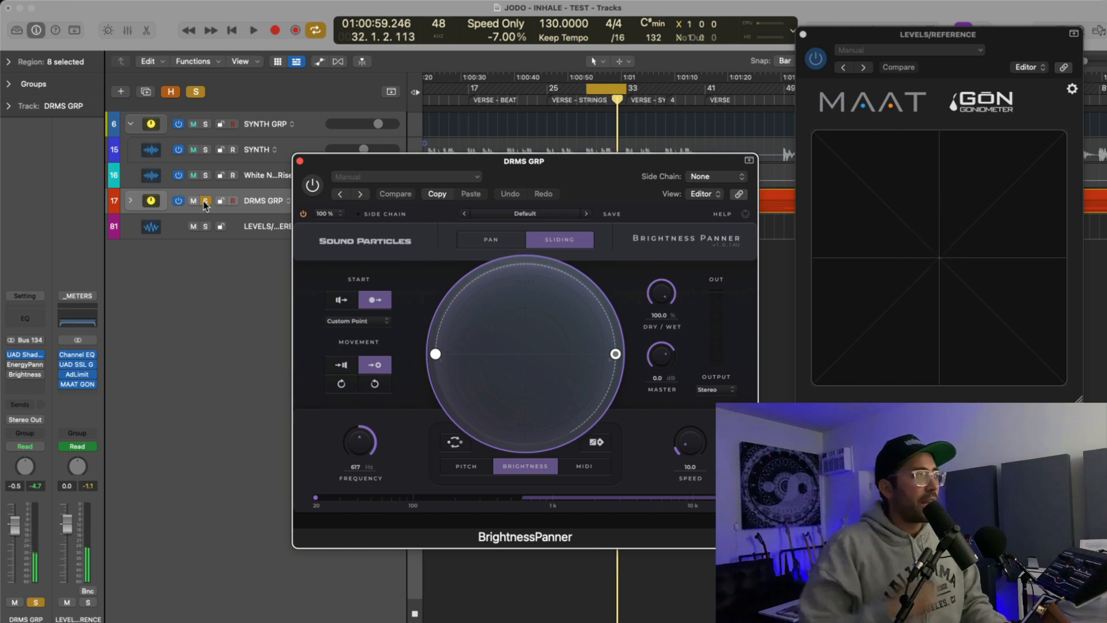
Step: Unsolo the DRMS GRP track and audition the drums together with the other tracks
left_click(205, 201)
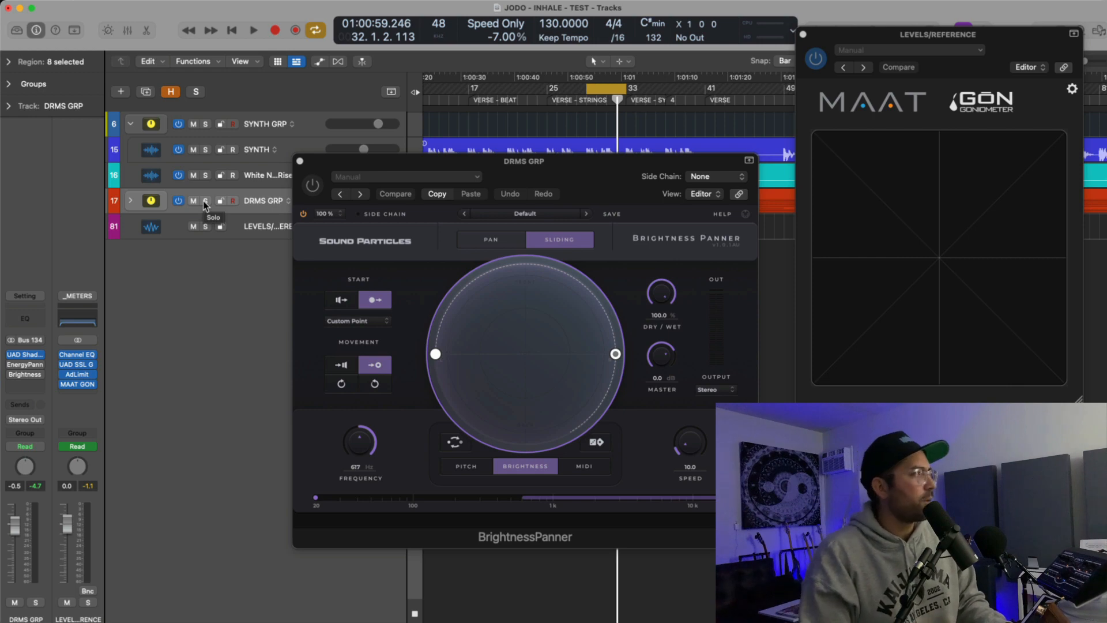
key("space")
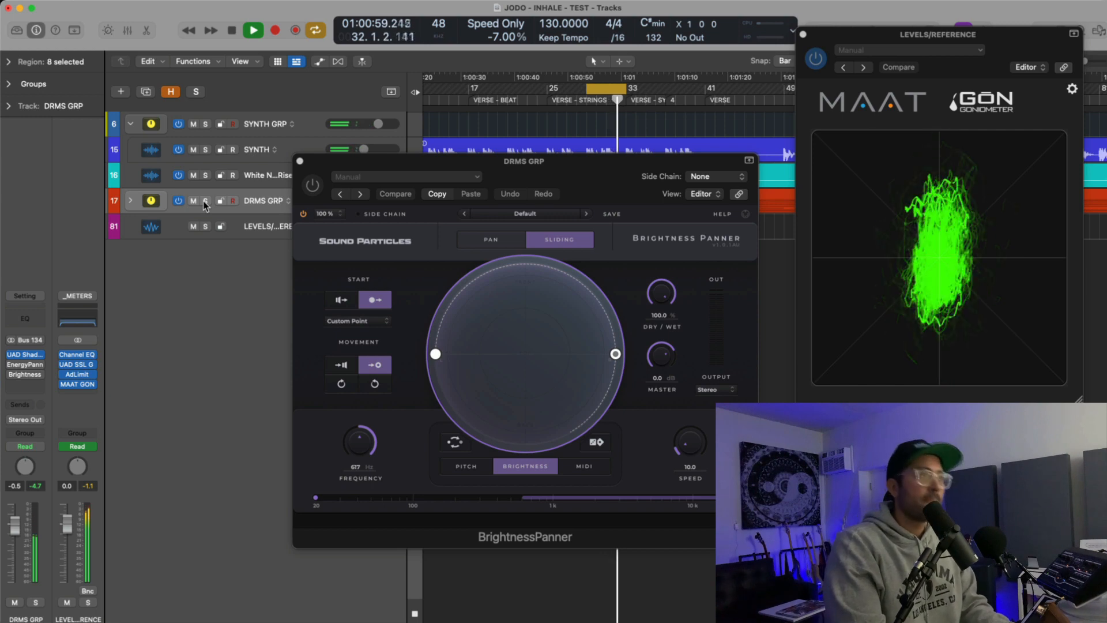
key("space")
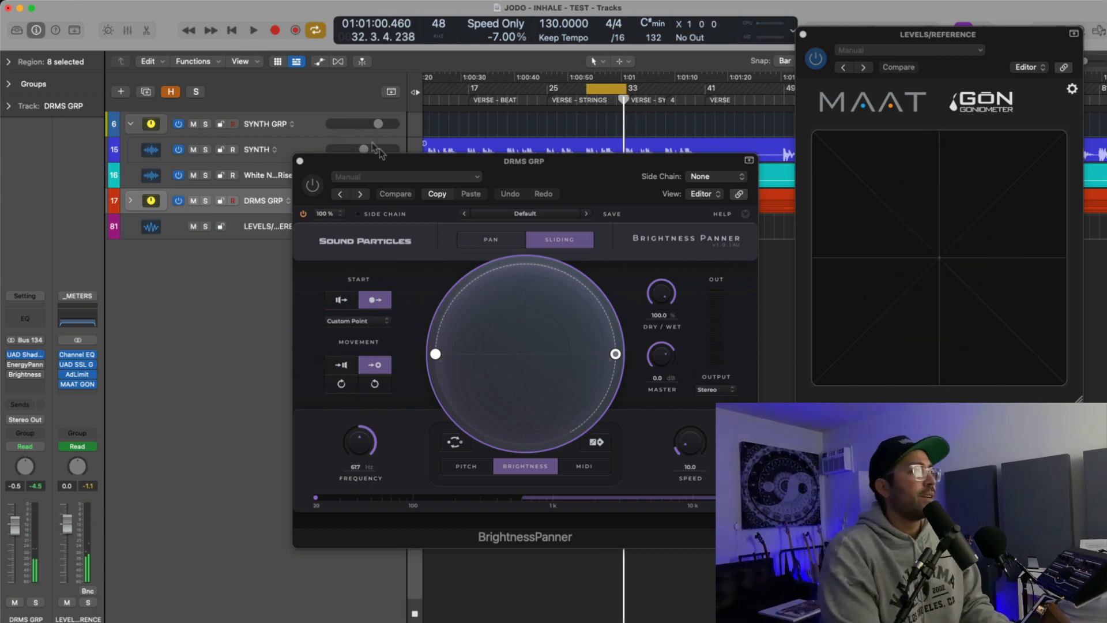
Step: Solo the DRMS GRP track again and switch on its BrightnessPanner, moving the plugin window slightly
left_click_drag(554, 191, 555, 163)
left_click(206, 200)
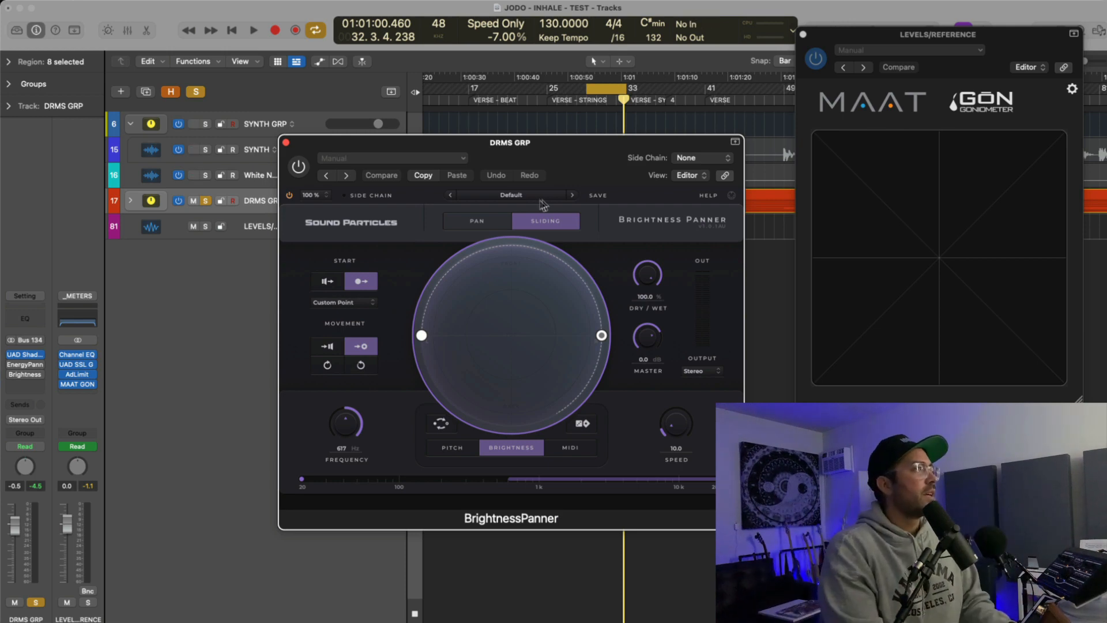
left_click(299, 167)
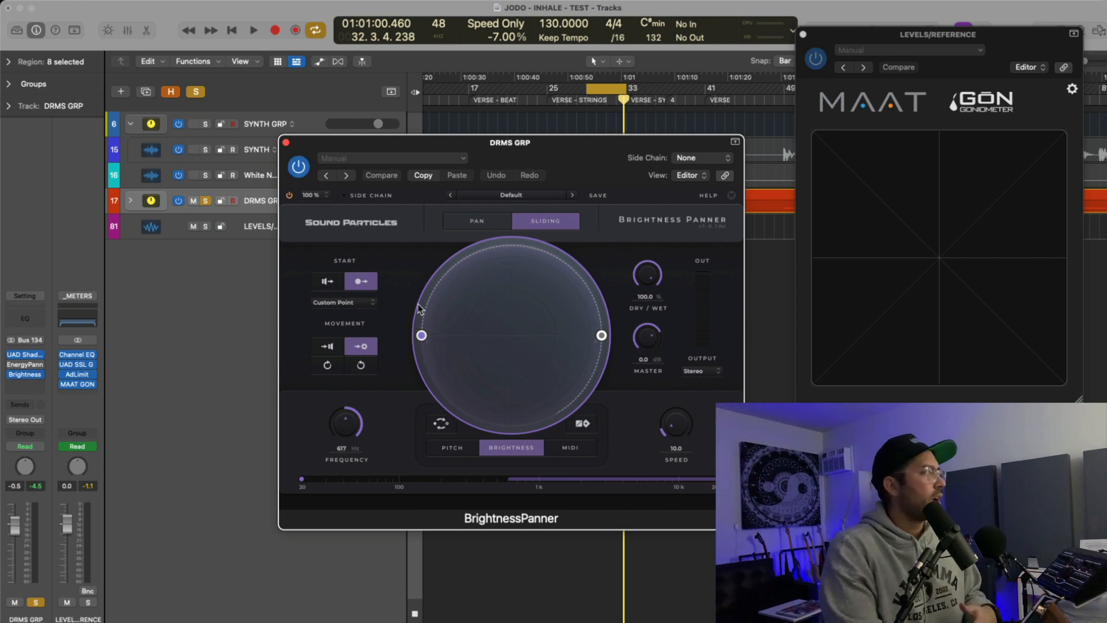
Step: Audition the drums in BrightnessPanner's Sliding mode, setting the frequency to 41 Hz
key("space")
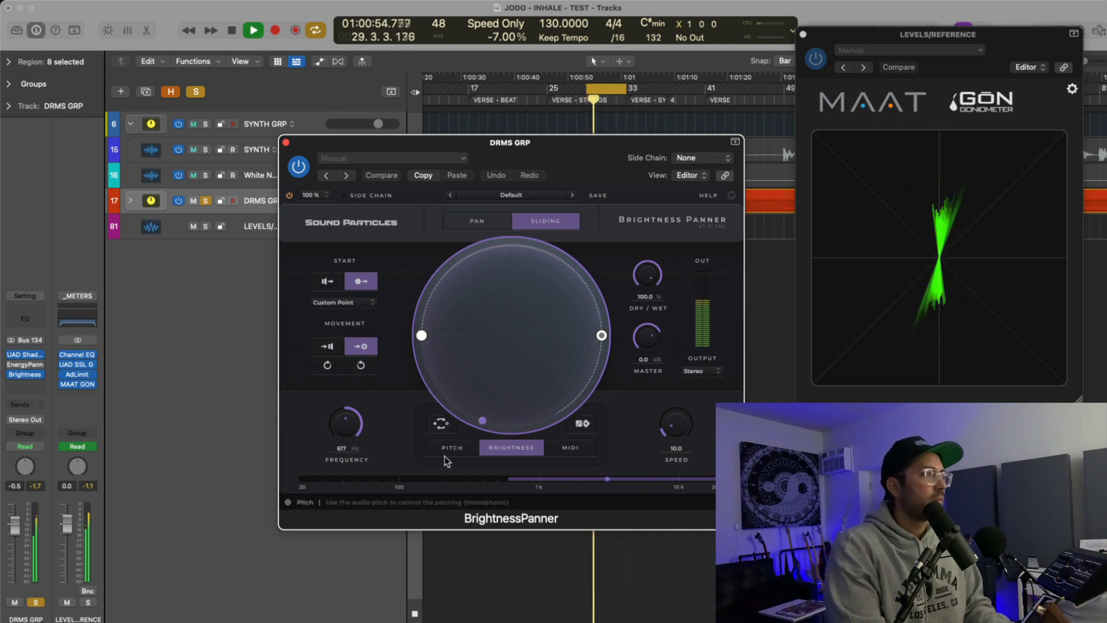
key("space")
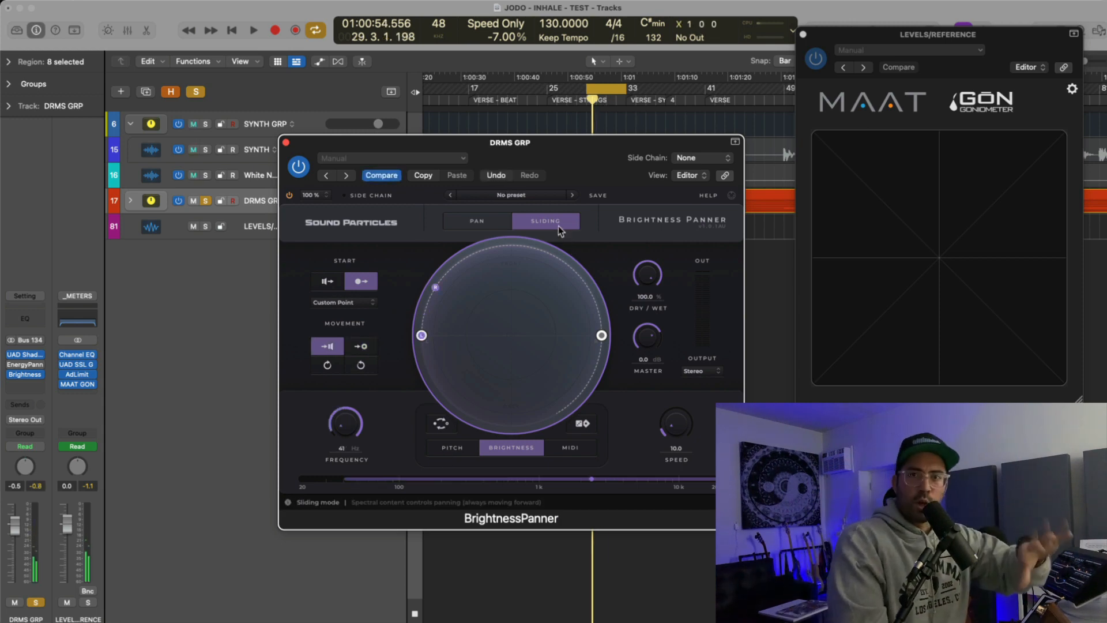
Step: Switch BrightnessPanner to Pan mode and adjust the high frequency limit while auditioning the drums
left_click(497, 218)
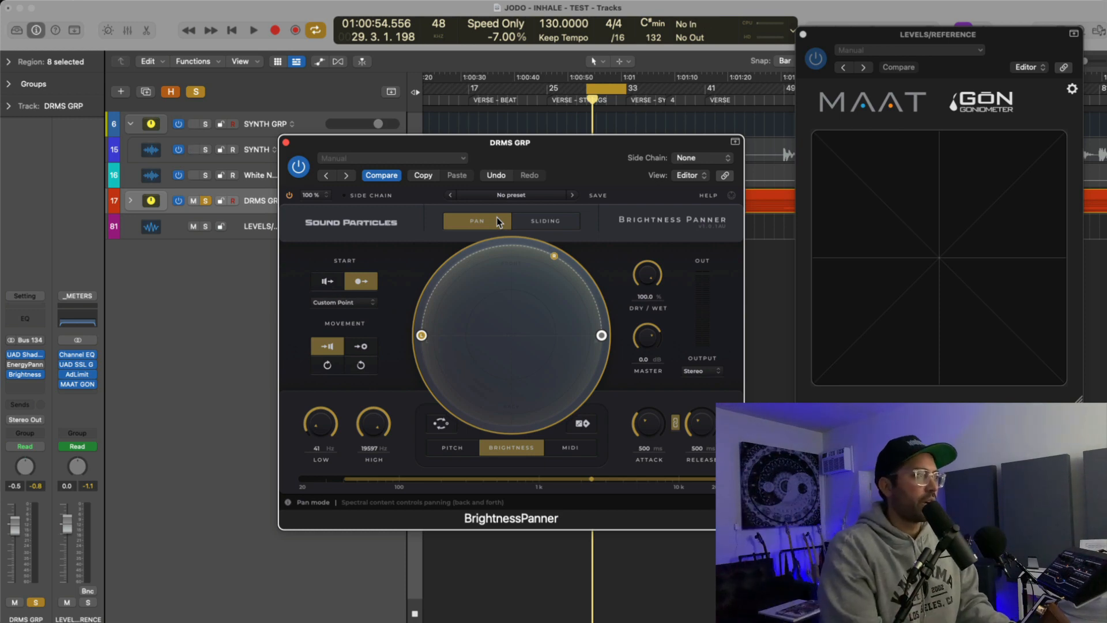
key("space")
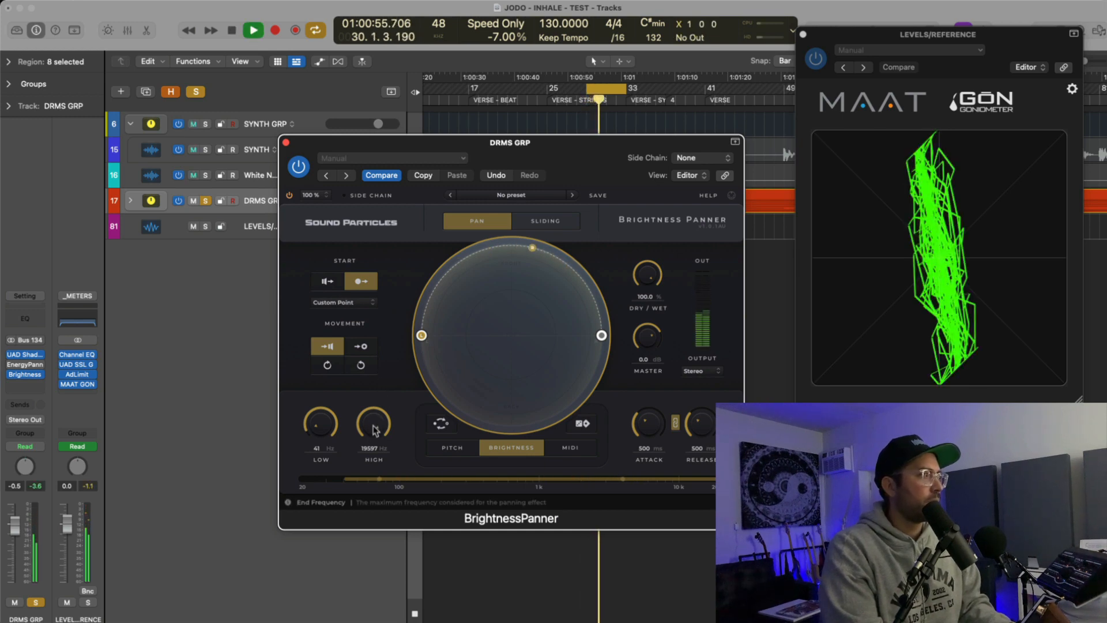
left_click_drag(374, 426, 375, 434)
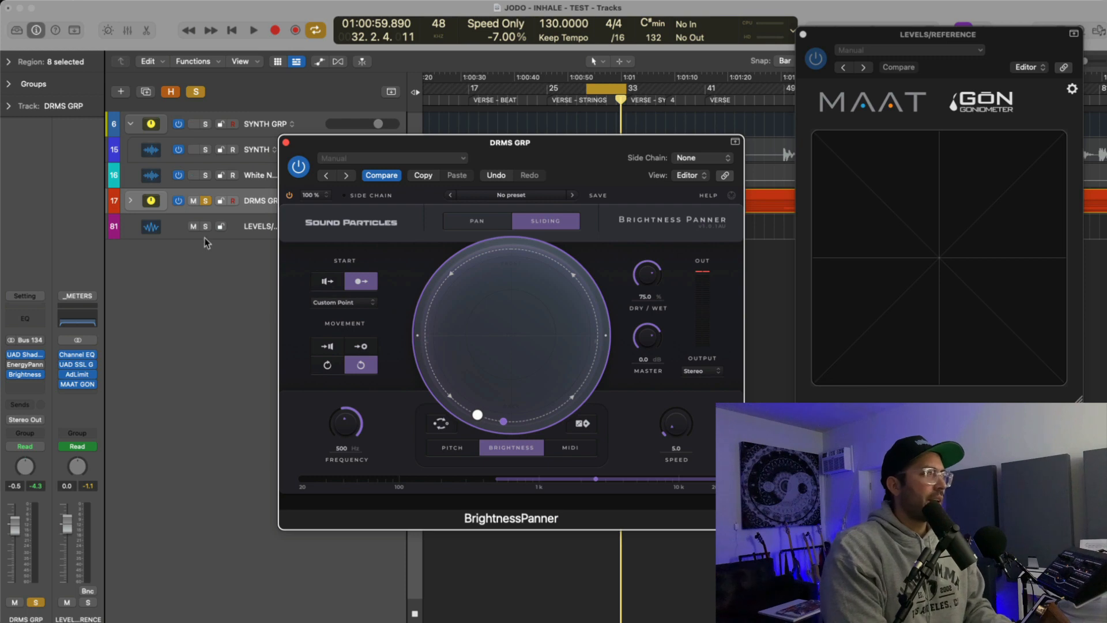
Step: Close the BrightnessPanner window and unsolo the DRMS GRP track
left_click(286, 143)
left_click(205, 201)
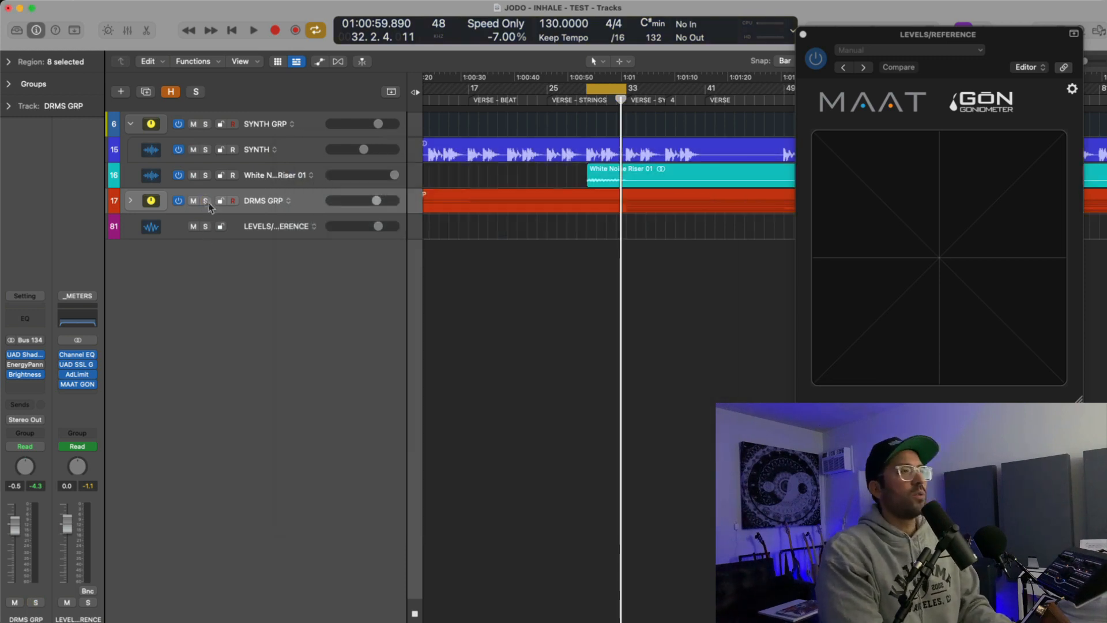
Step: Switch on and open EnergyPanner on the White Noise Riser 01 track, moving its window below the tracks
left_click(262, 177)
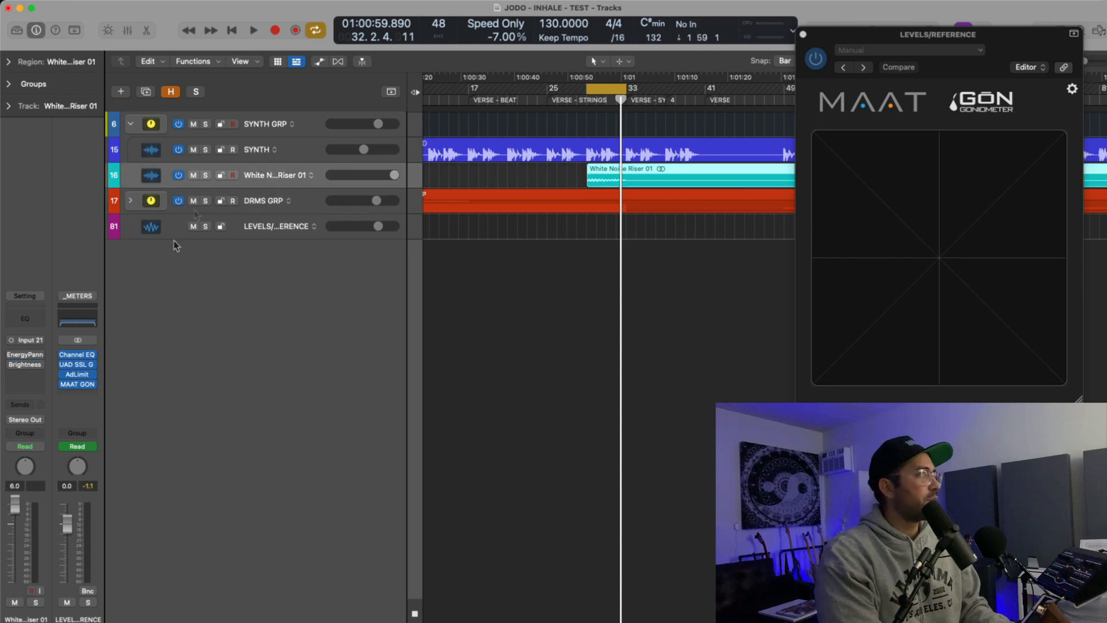
mouse_move(8, 364)
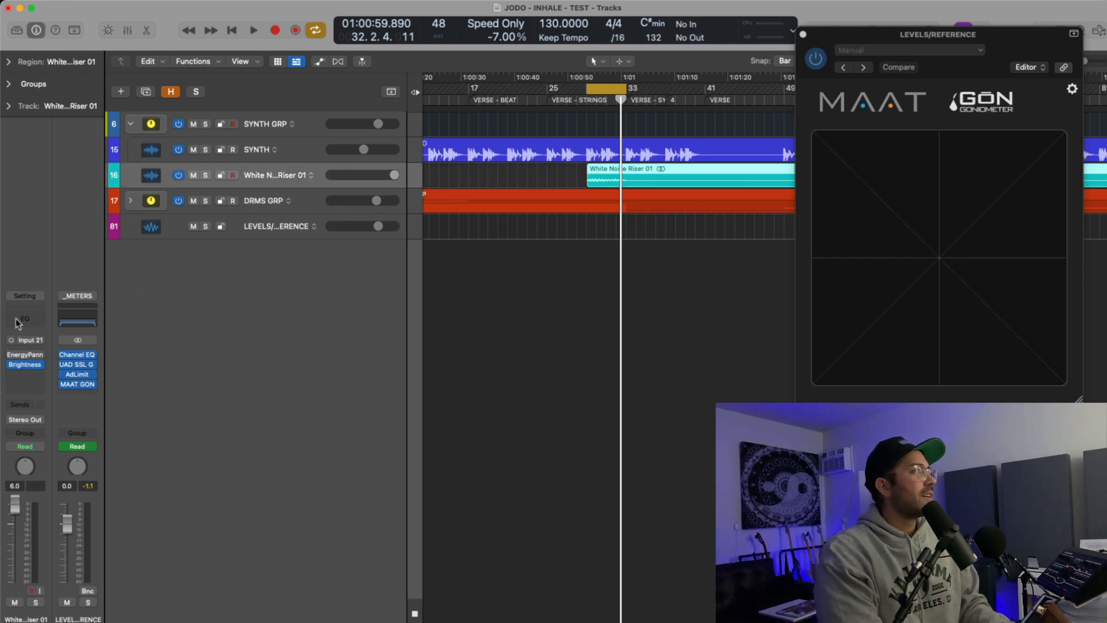
left_click(26, 357)
left_click_drag(467, 133, 558, 217)
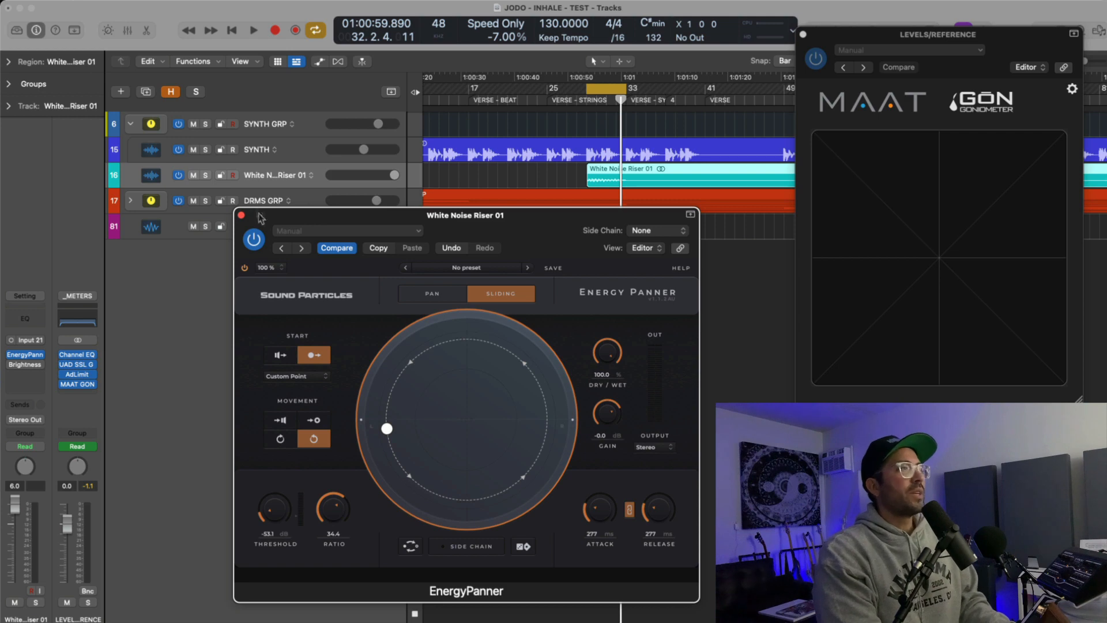
Step: Solo the White Noise Riser 01 track and audition it through EnergyPanner's Sliding mode, repositioning the plugin window
left_click(206, 175)
left_click_drag(482, 233, 363, 236)
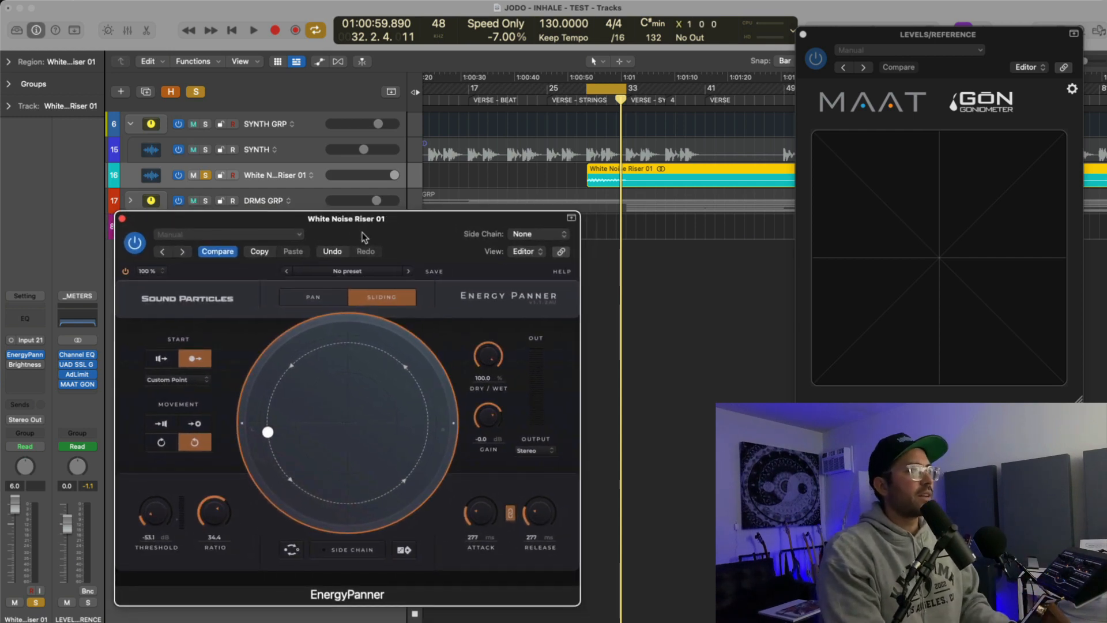
left_click_drag(363, 236, 355, 236)
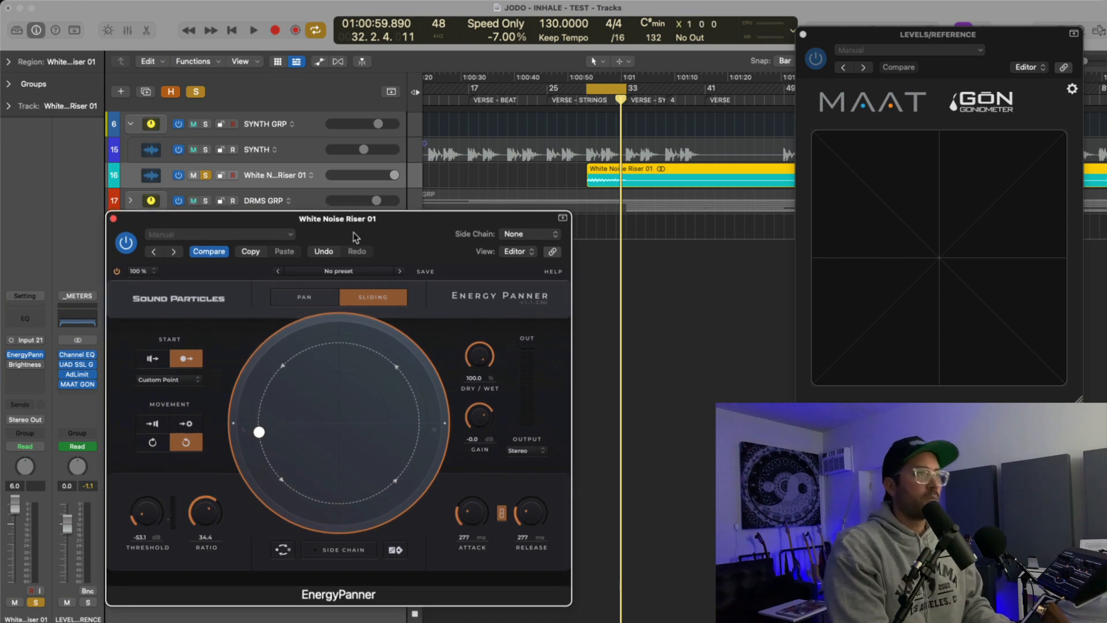
key("space")
left_click_drag(356, 237, 445, 168)
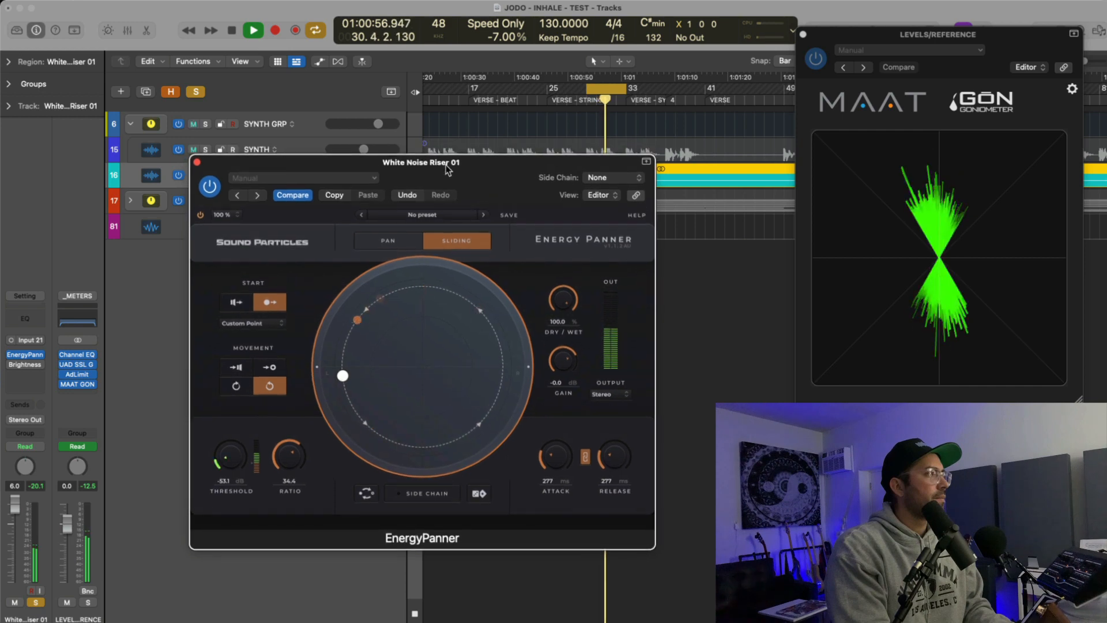
Step: Switch EnergyPanner to Pan mode with movement towards a point and a -37.2 dB threshold, and audition the riser
left_click(400, 243)
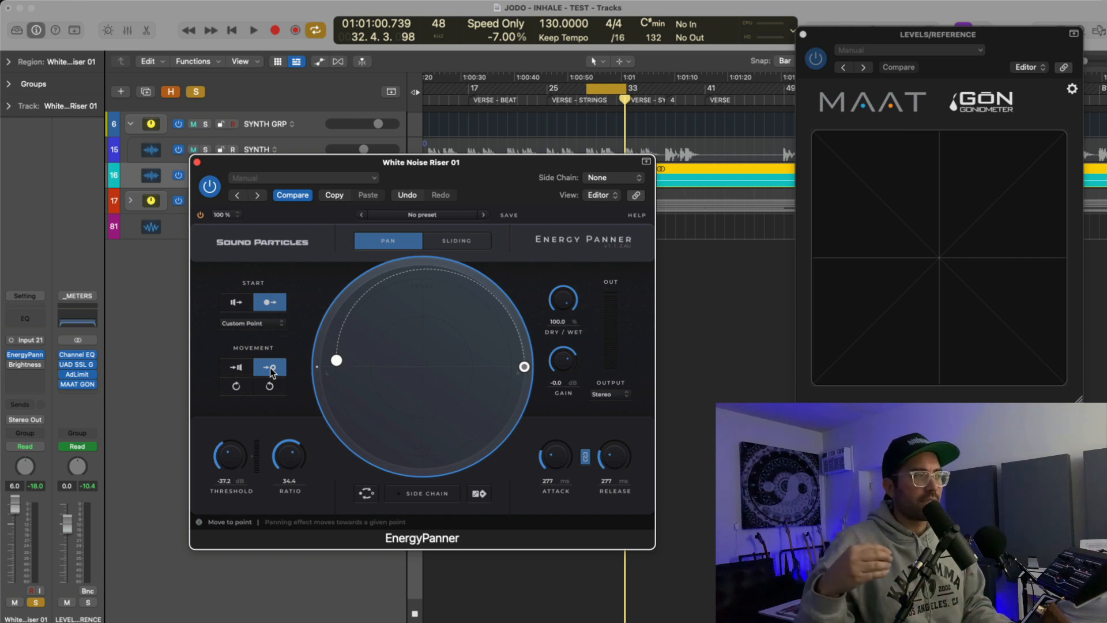
key("space")
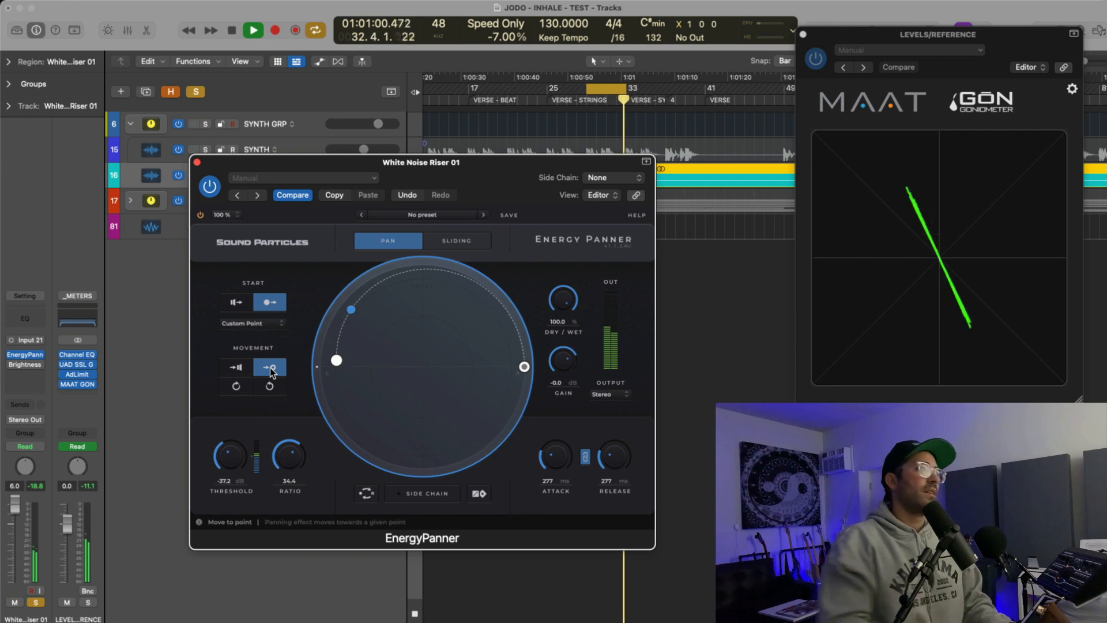
Step: Stop playback and set EnergyPanner's linked attack and release to 129 ms
key("space")
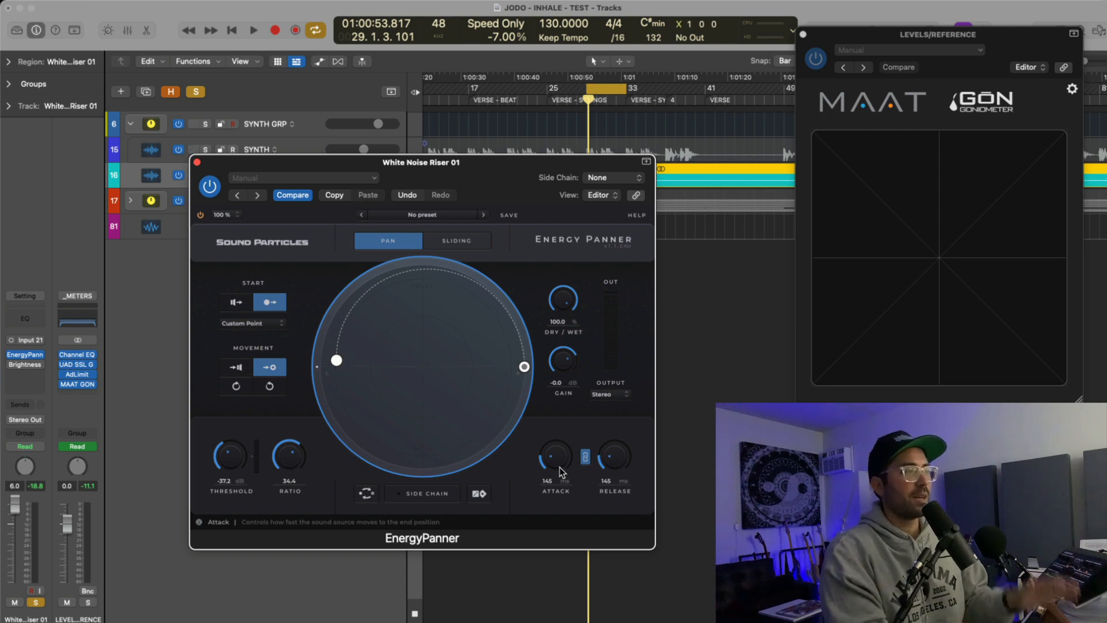
left_click_drag(558, 469, 558, 472)
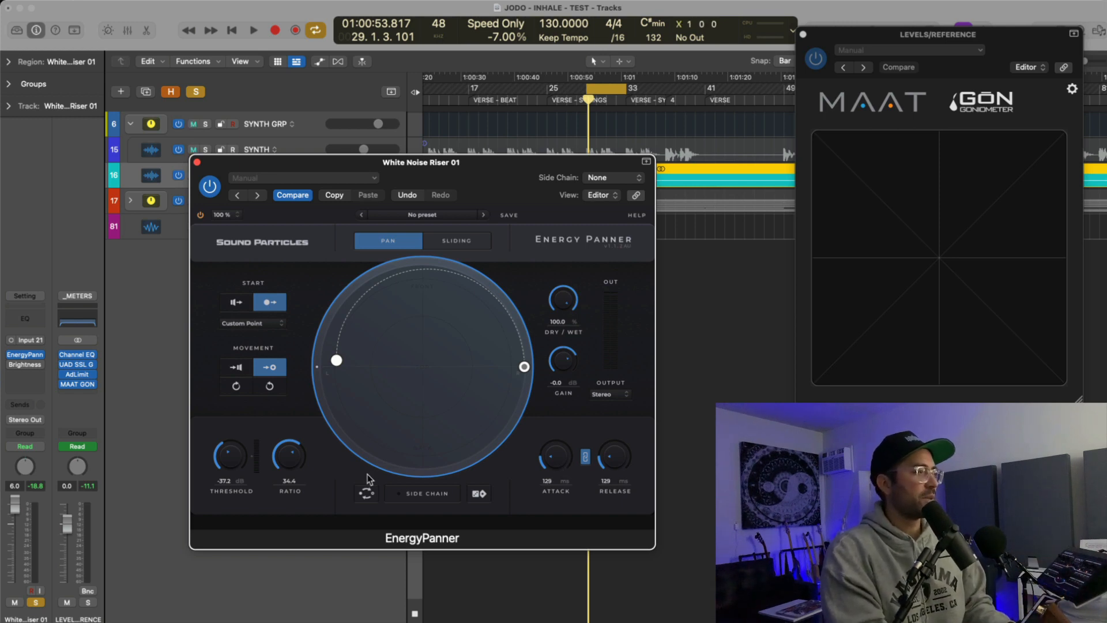
Step: Audition the riser in EnergyPanner's Pan mode, switch the plugin to Sliding mode and audition the riser again
key("space")
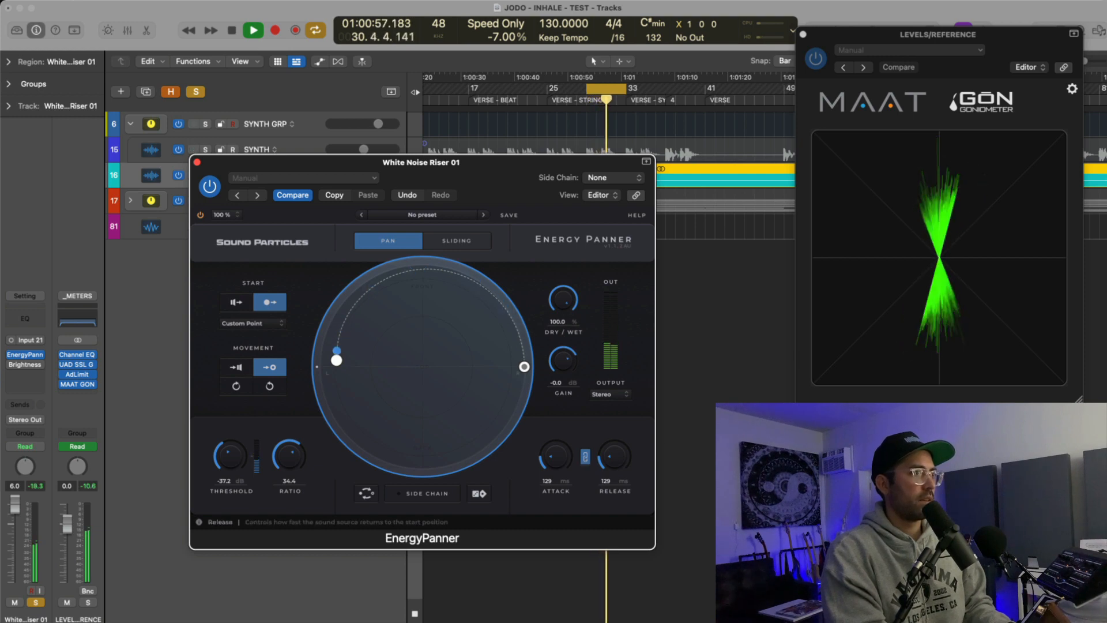
key("space")
left_click(453, 241)
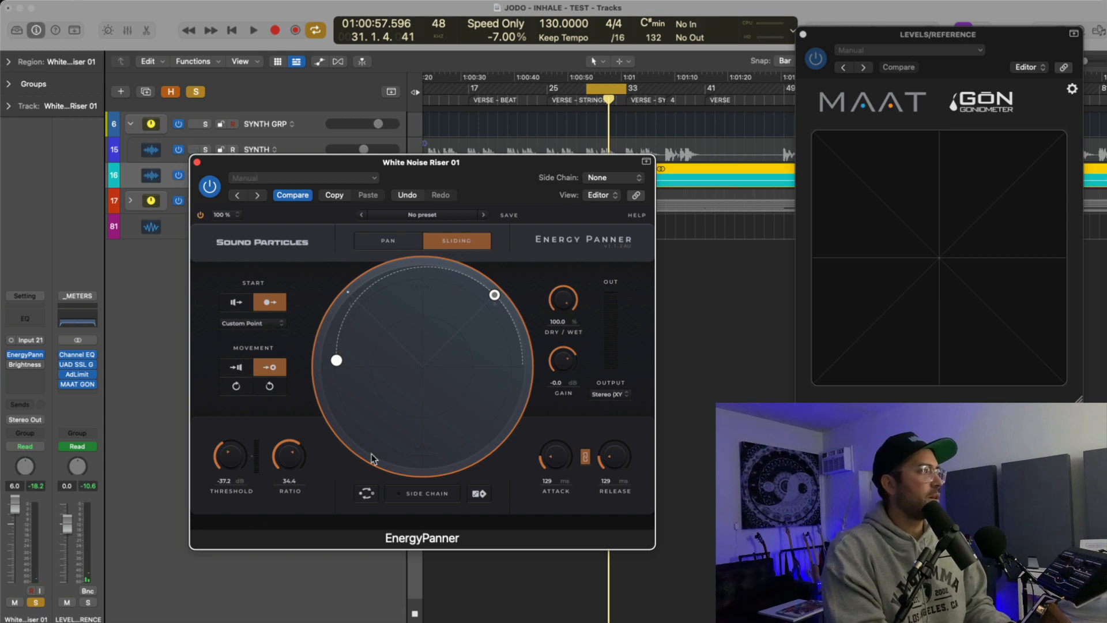
key("space")
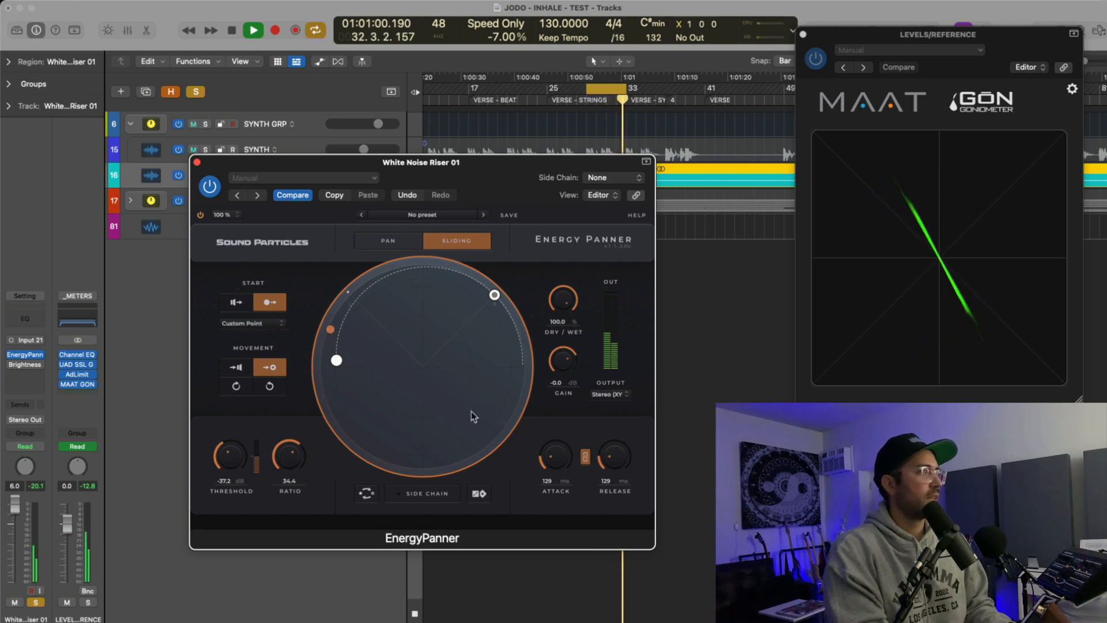
key("space")
Step: Hide the plugin windows, unsolo the White Noise Riser 01 track and deselect its region
key("v")
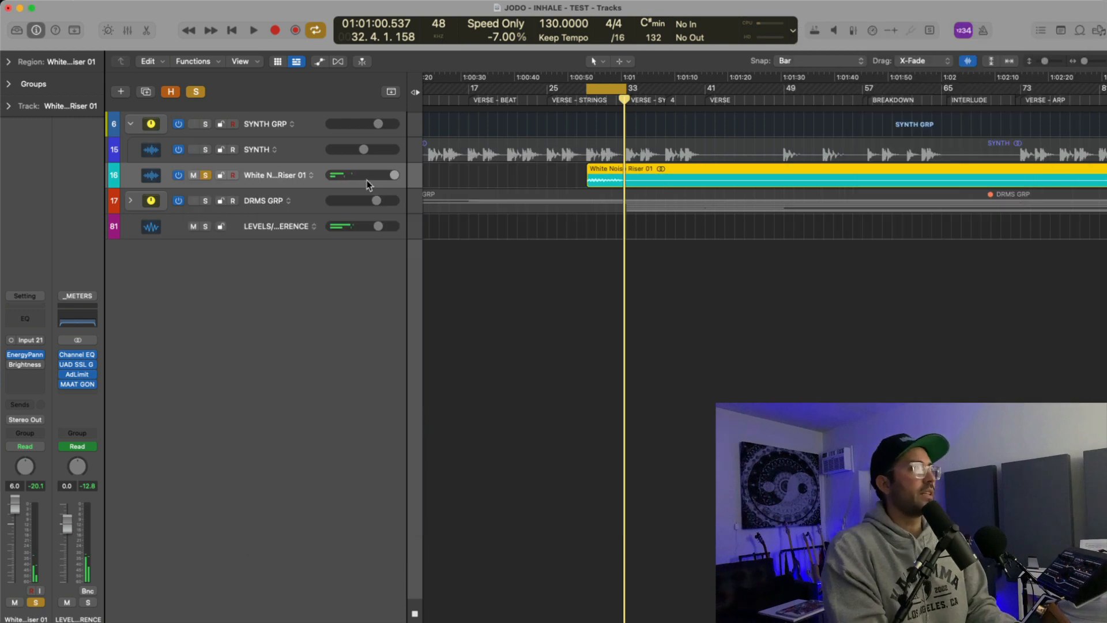
left_click(204, 175)
left_click(594, 383)
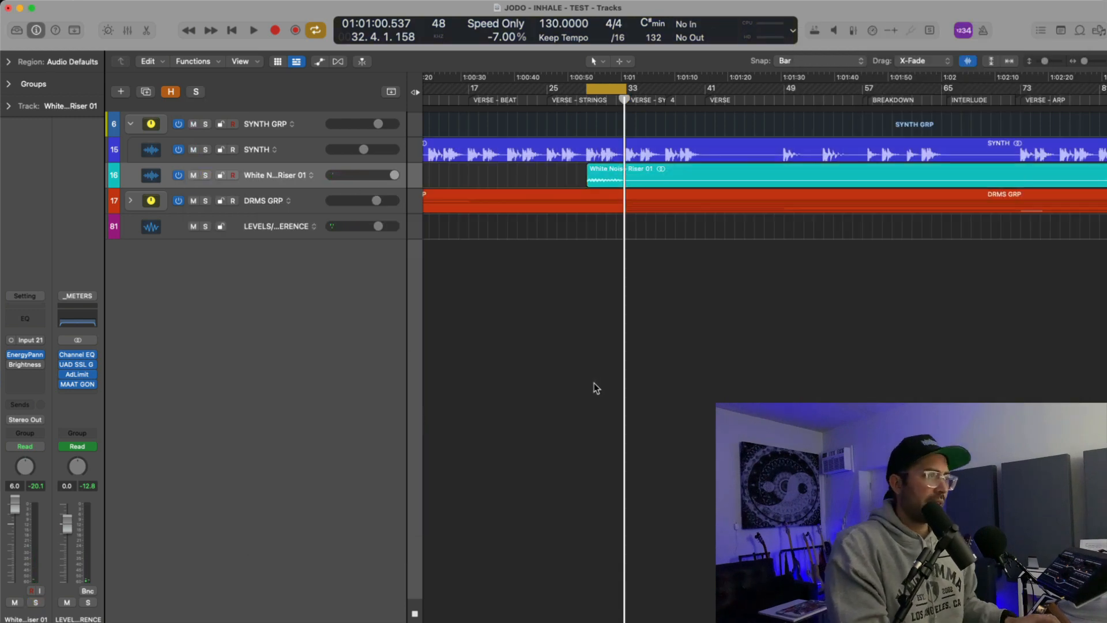
key("super+Left")
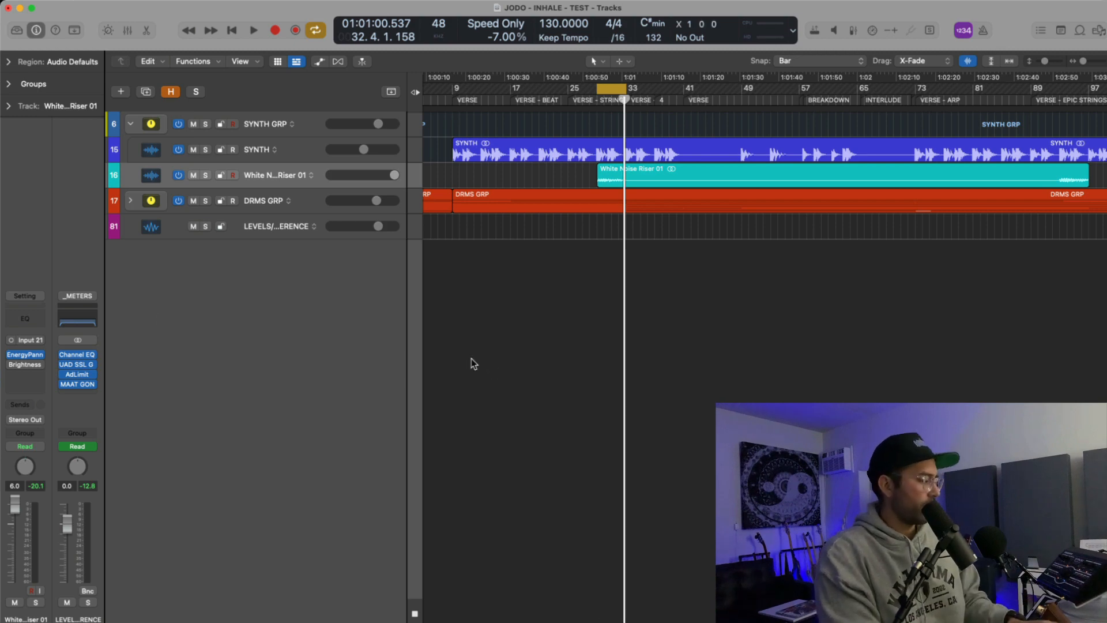
Step: Show the plugin windows again, play the riser with the full mix and raise EnergyPanner's output gain to 1.3 dB
key("v")
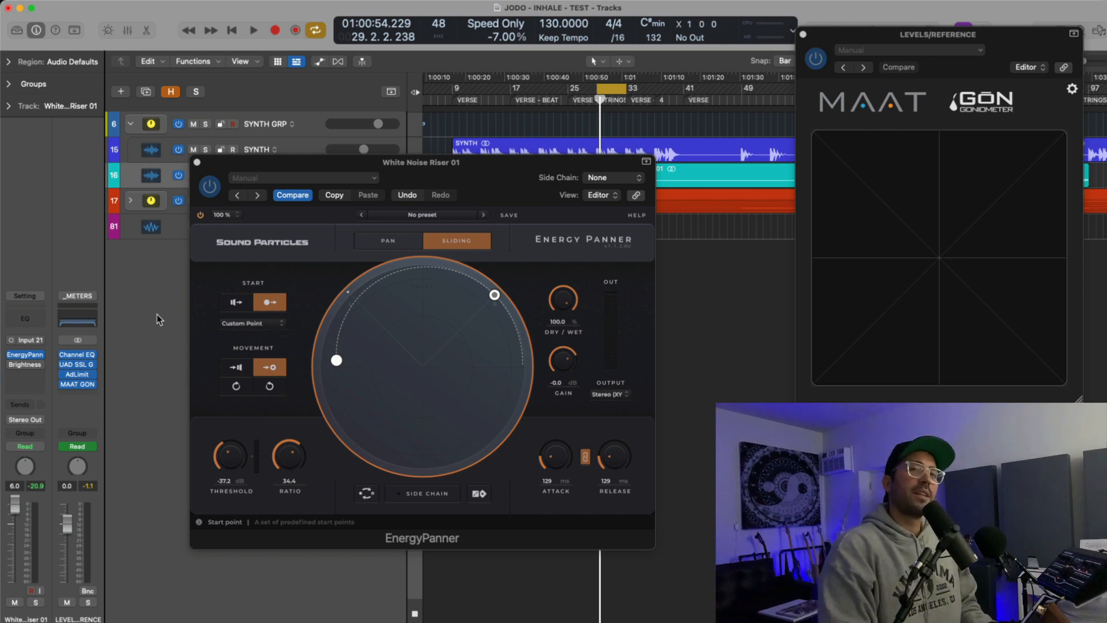
key("space")
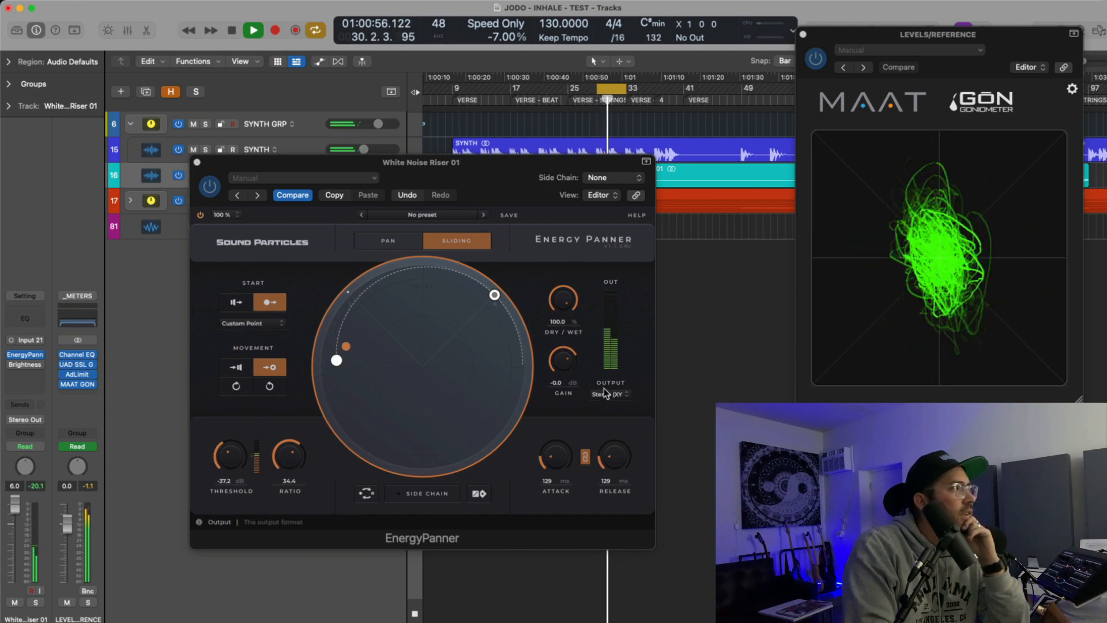
left_click_drag(569, 361, 569, 357)
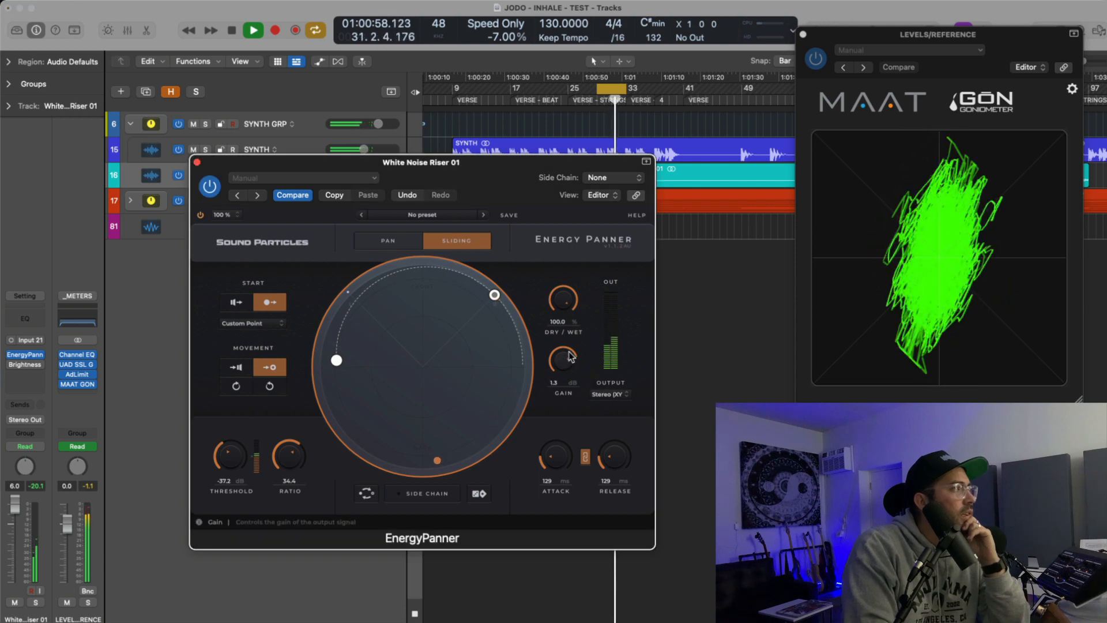